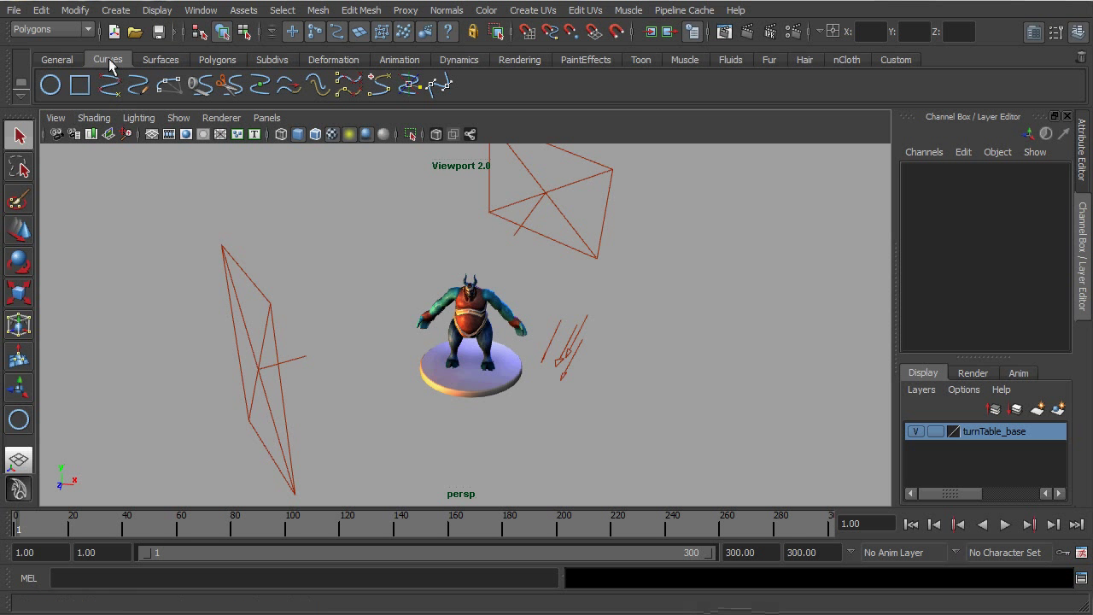
Draw a NURBS circle around the turntable base and set its X, Y and Z translation to 0
{"action": "left_click", "coordinate": [50, 84]}
{"action": "left_click_drag", "start_coordinate": [438, 369], "coordinate": [487, 395]}
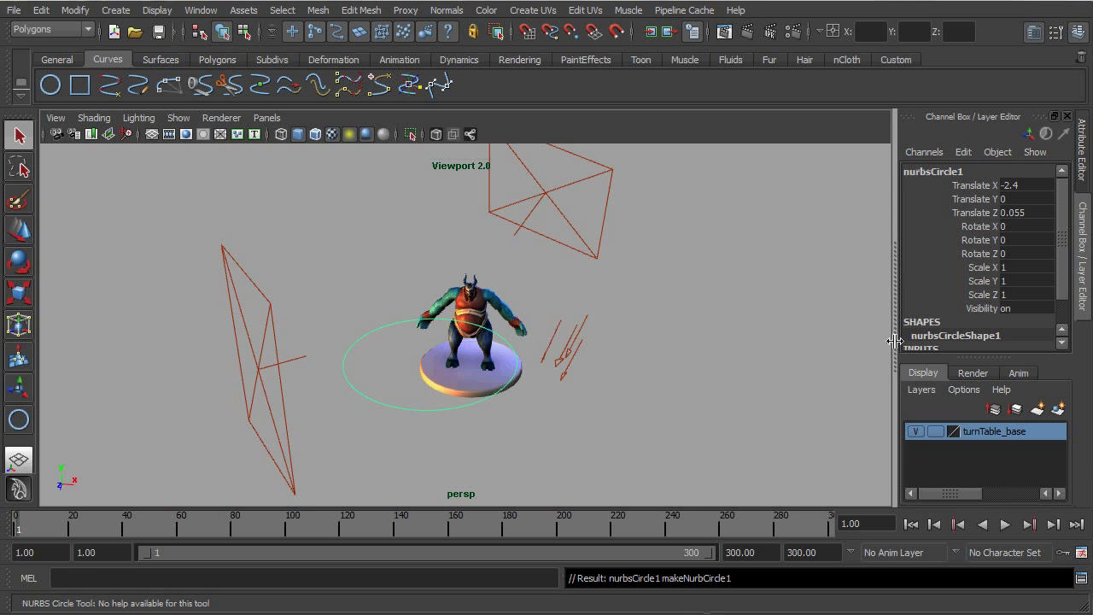
{"action": "left_click", "coordinate": [1025, 186]}
{"action": "type", "text": "0"}
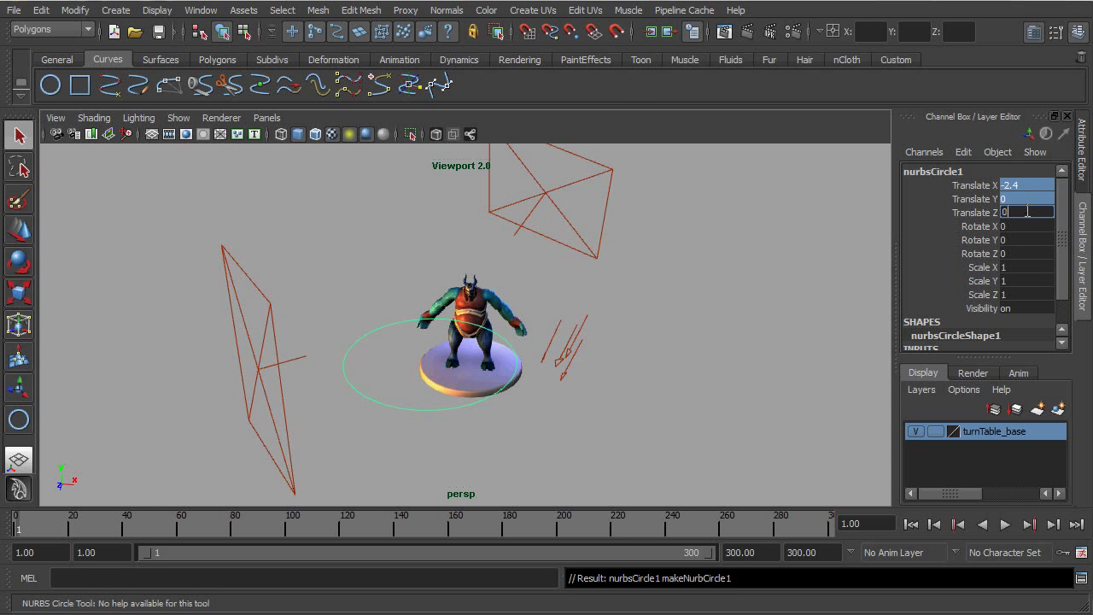
{"action": "key", "text": "Return"}
Set the NURBS circle's radius to 4
{"action": "scroll", "coordinate": [1065, 229], "scroll_direction": "down", "scroll_amount": 2}
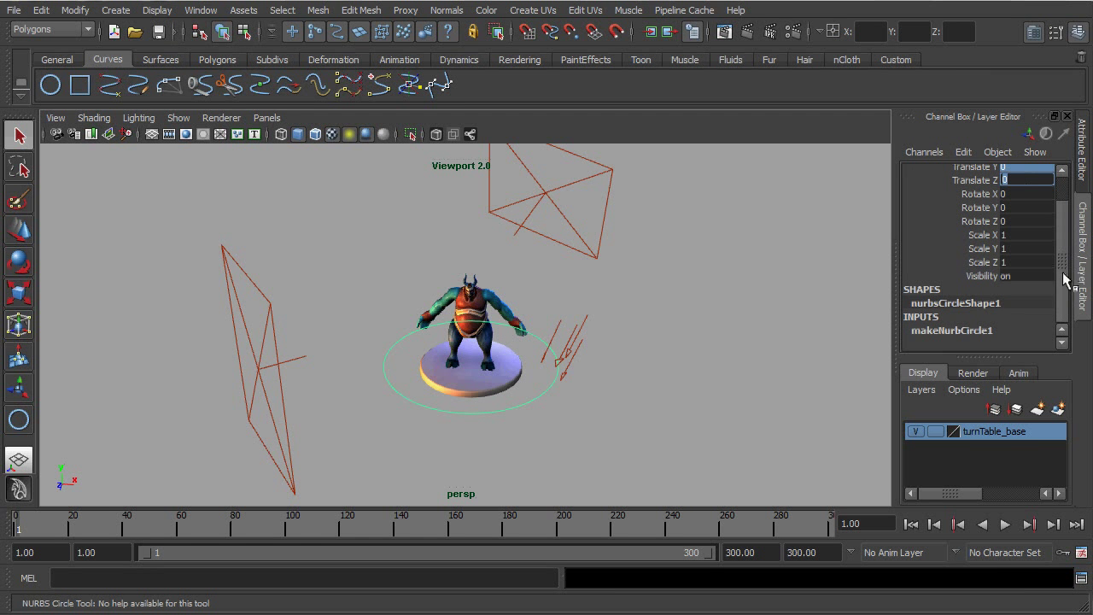
{"action": "left_click", "coordinate": [971, 333]}
{"action": "scroll", "coordinate": [1066, 266], "scroll_direction": "down", "scroll_amount": 4}
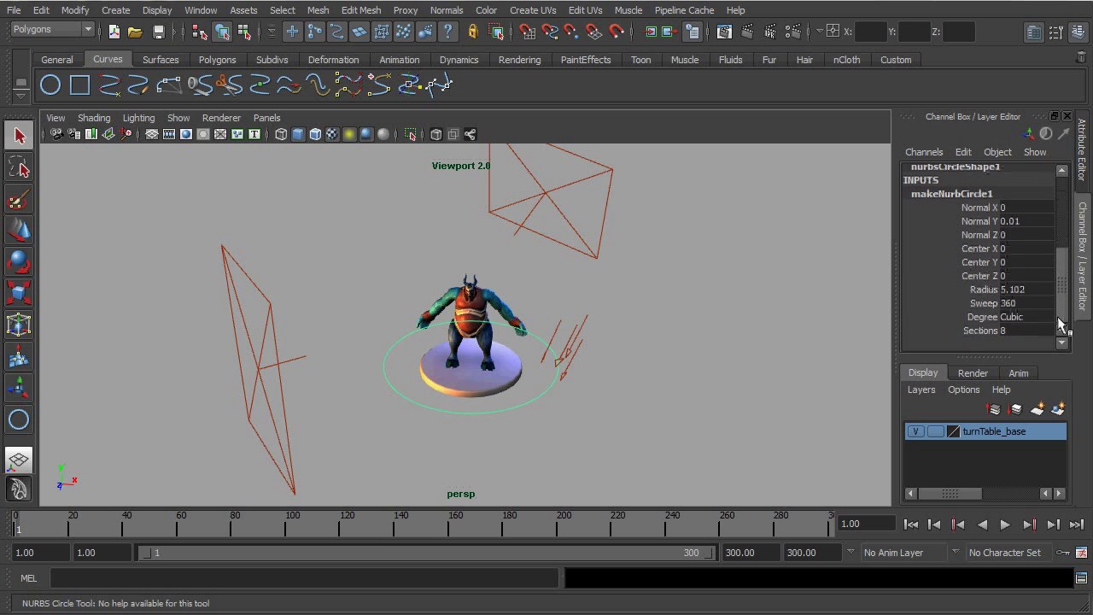
{"action": "double_click", "coordinate": [1038, 290]}
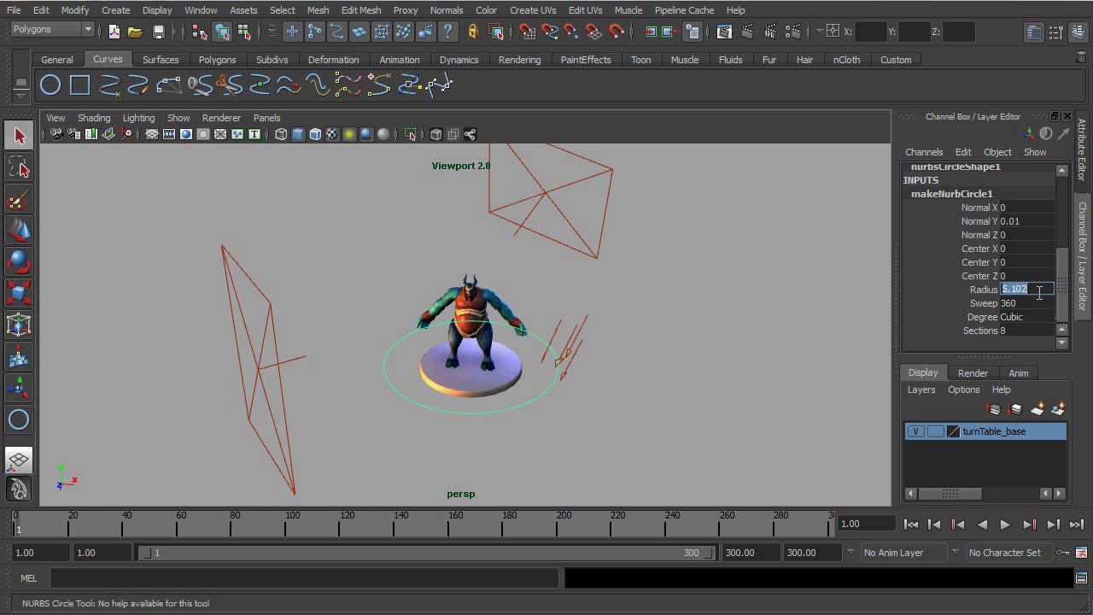
{"action": "type", "text": "4"}
{"action": "key", "text": "Tab"}
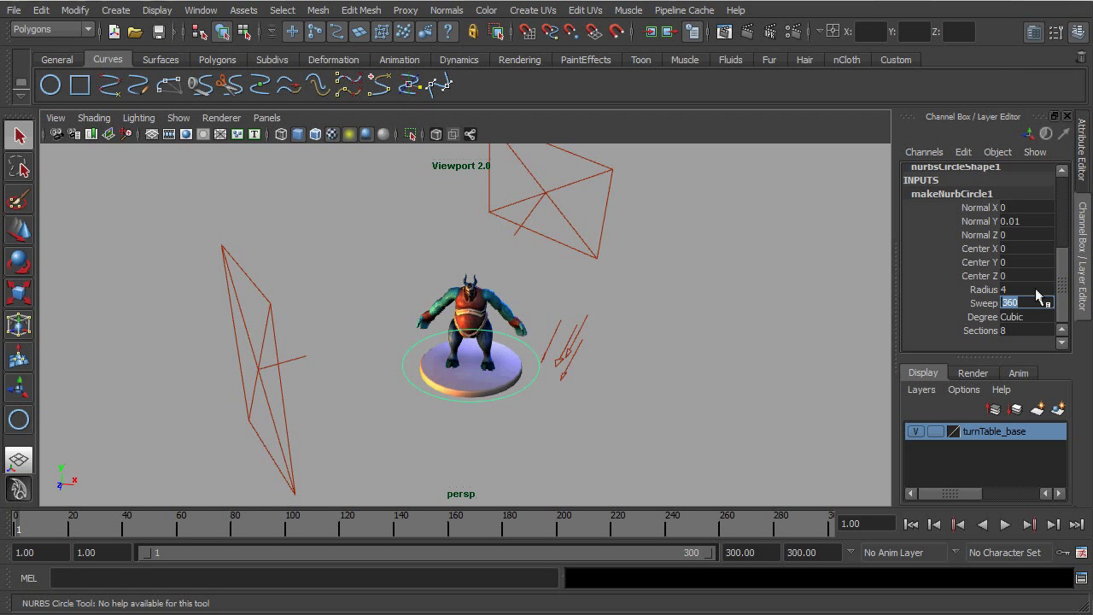
Rename the circle as turnTable_curve
{"action": "scroll", "coordinate": [1061, 306], "scroll_direction": "up", "scroll_amount": 5}
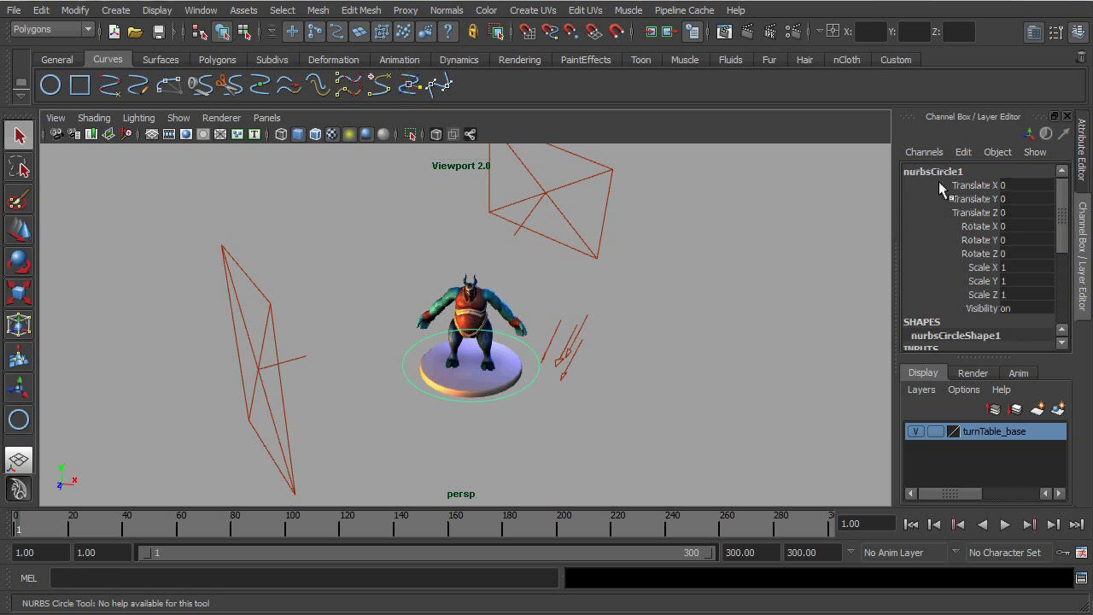
{"action": "double_click", "coordinate": [943, 169]}
{"action": "type", "text": "turnTa"}
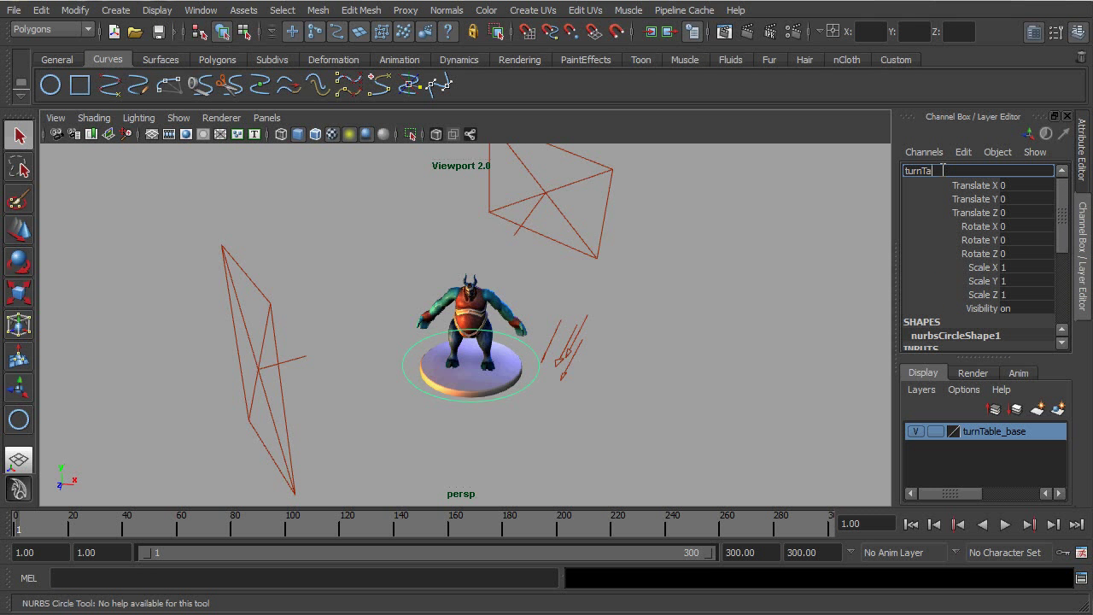
{"action": "type", "text": "ble_curve"}
{"action": "key", "text": "Return"}
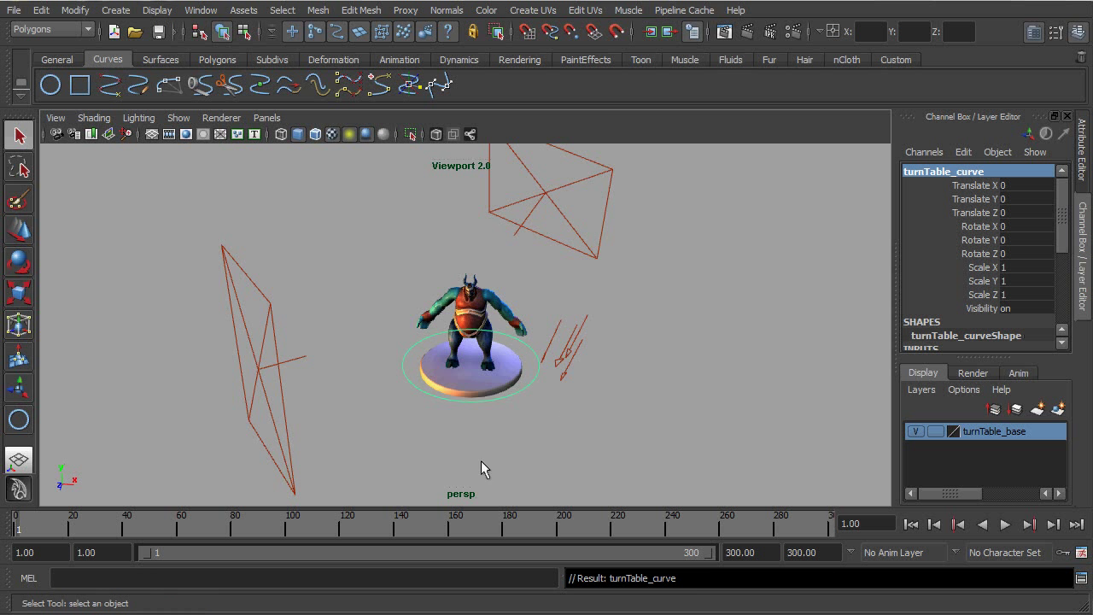
Parent the beast character and the turntable base to turnTable_curve
{"action": "left_click", "coordinate": [551, 423]}
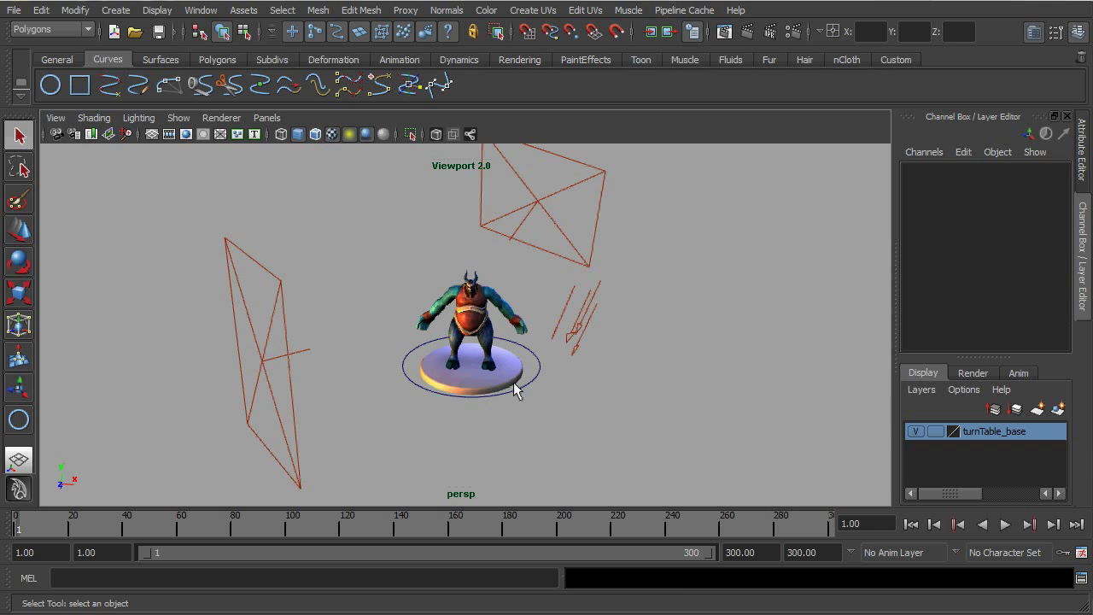
{"action": "left_click_drag", "start_coordinate": [447, 269], "coordinate": [510, 313]}
{"action": "left_click", "coordinate": [468, 369]}
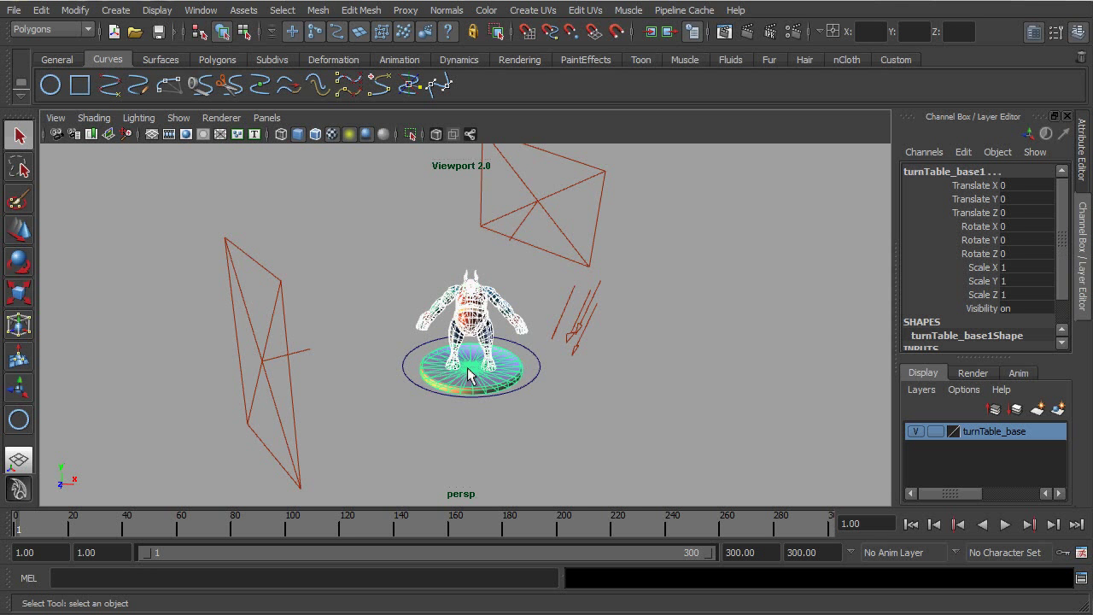
{"action": "left_click", "coordinate": [532, 383]}
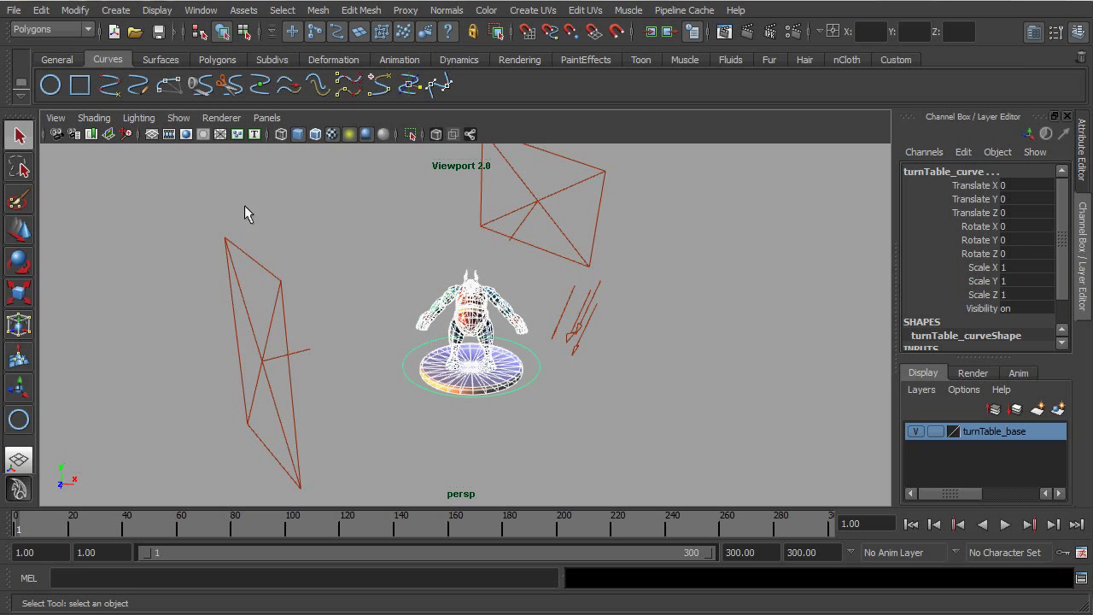
{"action": "left_click", "coordinate": [41, 10]}
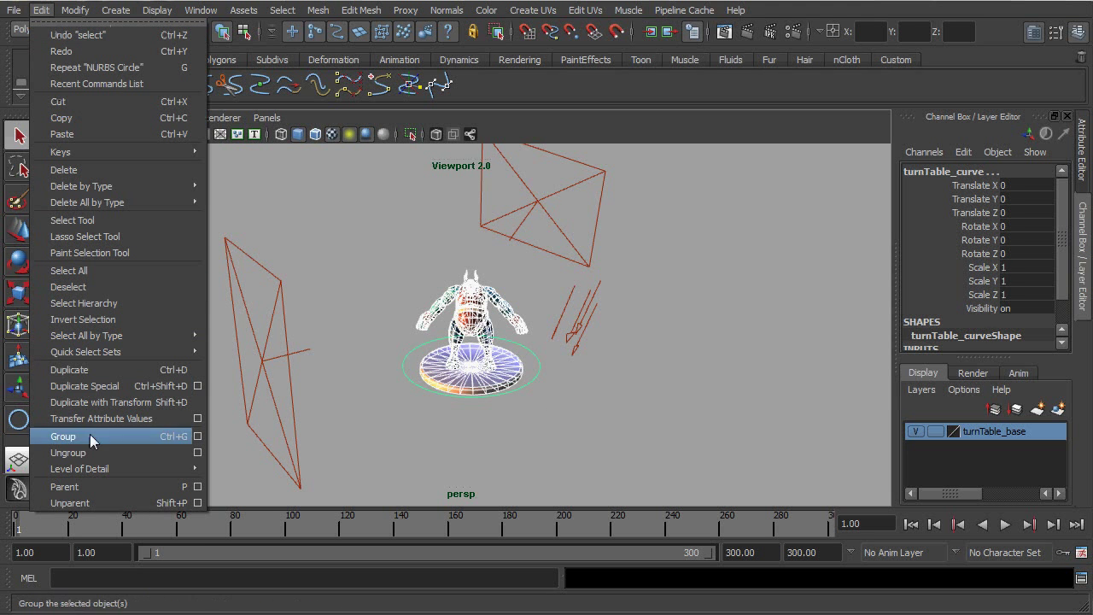
{"action": "left_click", "coordinate": [100, 484]}
{"action": "left_click", "coordinate": [555, 402]}
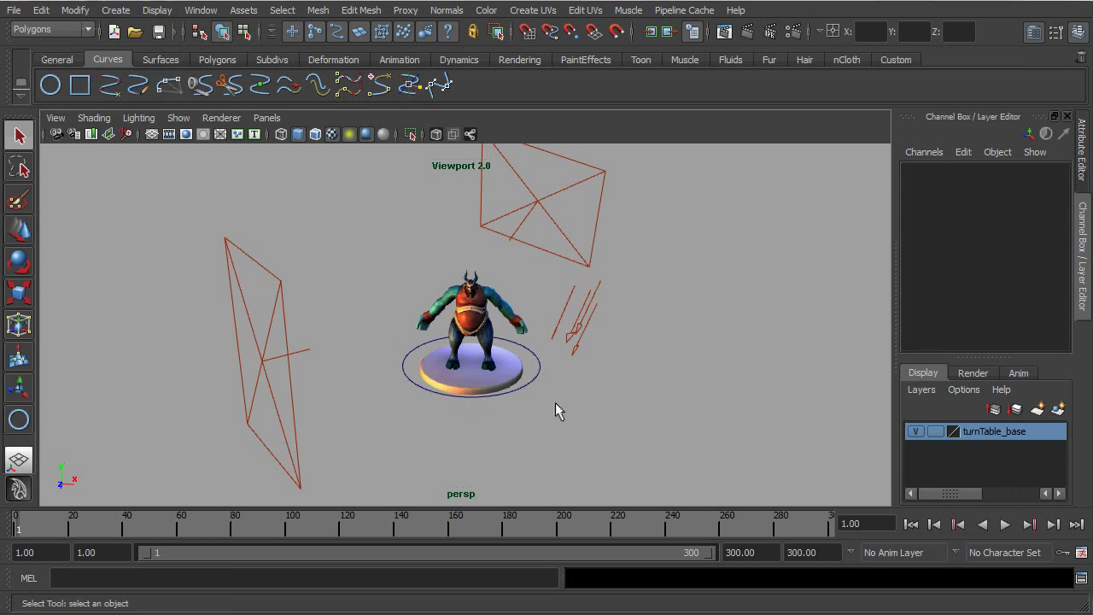
Key turnTable_curve's Rotate Y at 0 on frame 1
{"action": "left_click", "coordinate": [530, 383]}
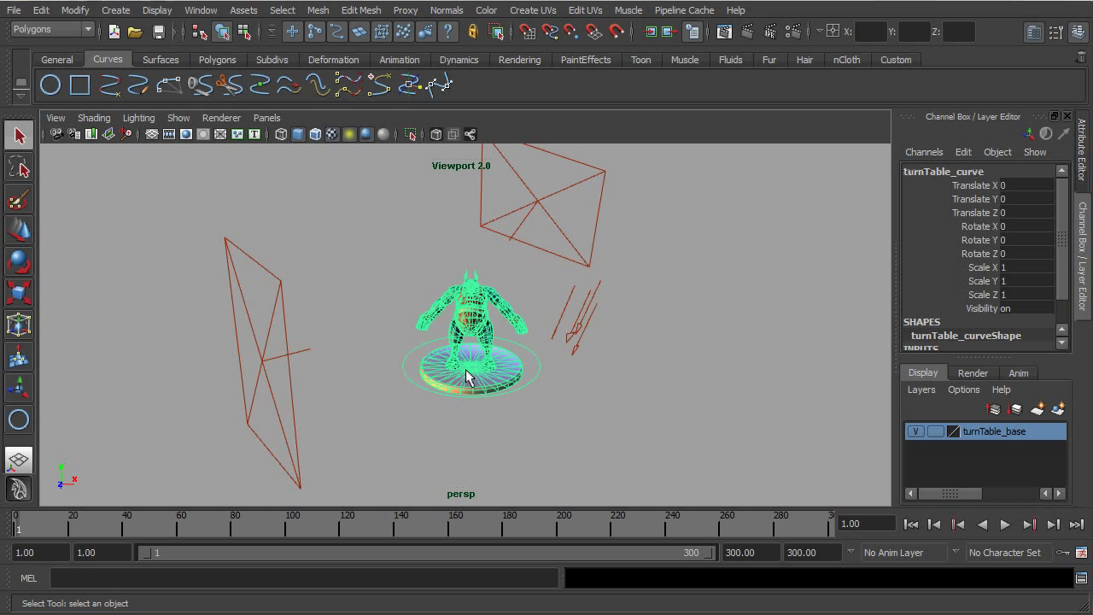
{"action": "left_click_drag", "start_coordinate": [168, 528], "coordinate": [2, 523]}
{"action": "key", "text": "e"}
{"action": "left_click", "coordinate": [977, 240]}
{"action": "right_click", "coordinate": [978, 245]}
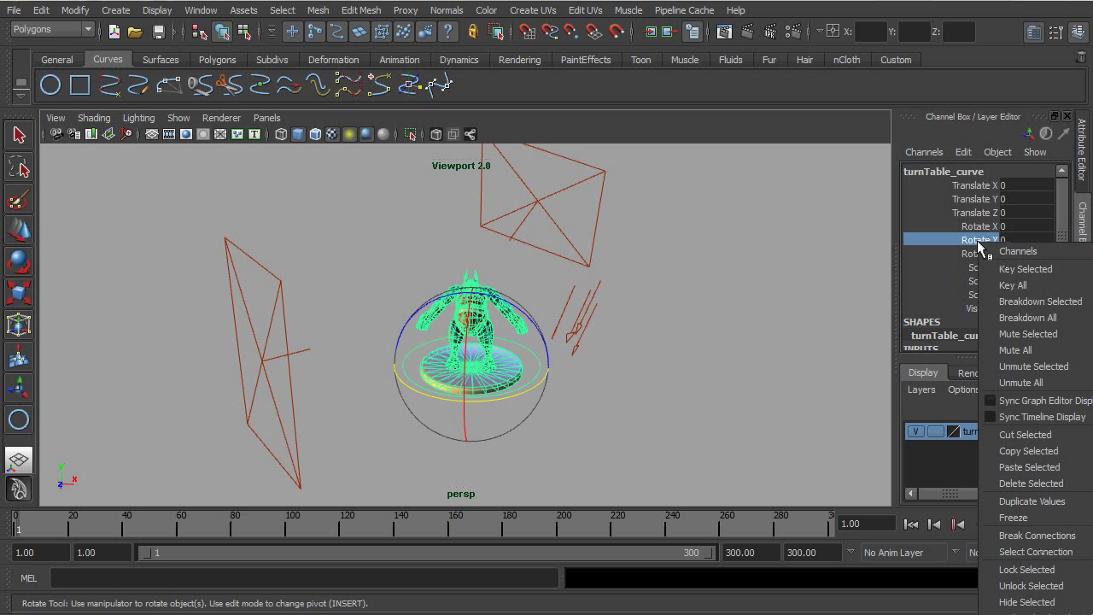
{"action": "left_click", "coordinate": [987, 267]}
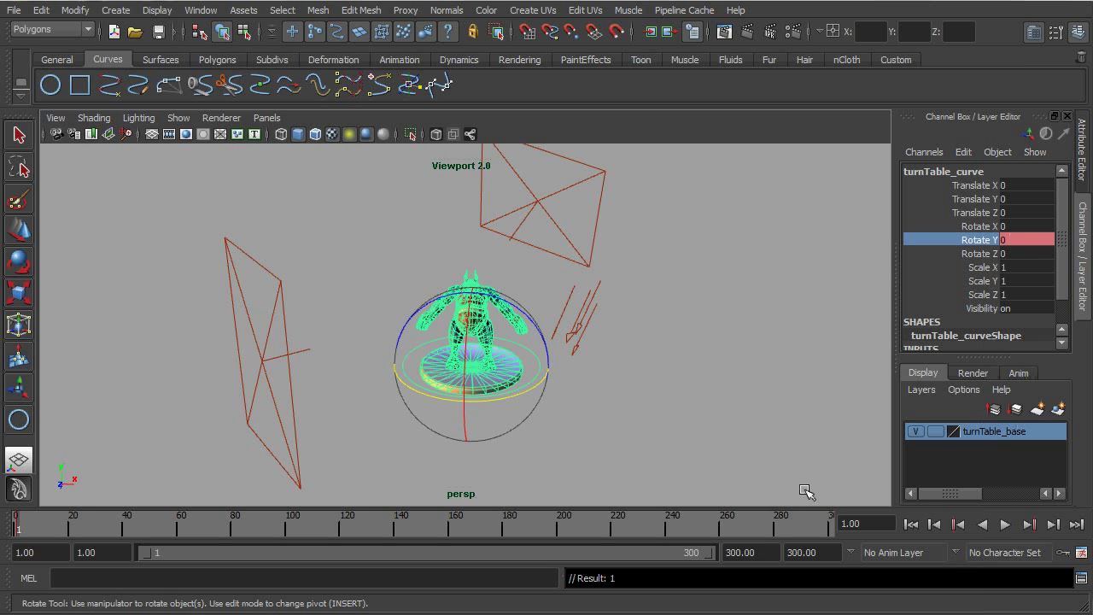
Set turnTable_curve's Rotate Y to 359 at frame 300 and key it, then deselect the curve
{"action": "key", "text": "alt+v"}
{"action": "double_click", "coordinate": [1012, 240]}
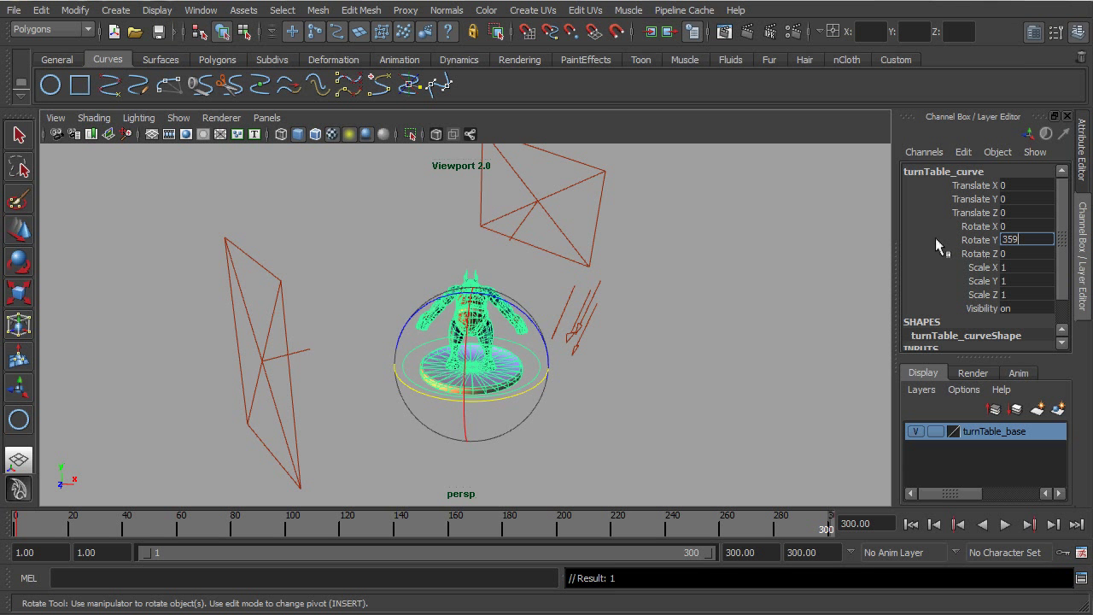
{"action": "left_click", "coordinate": [910, 245]}
{"action": "right_click", "coordinate": [909, 239]}
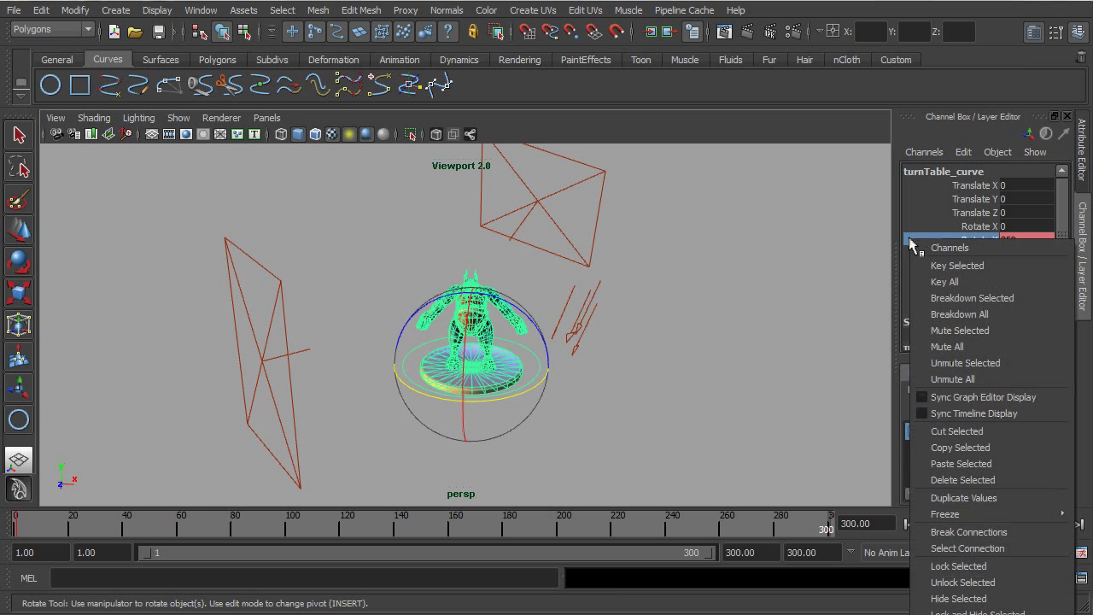
{"action": "left_click", "coordinate": [928, 266]}
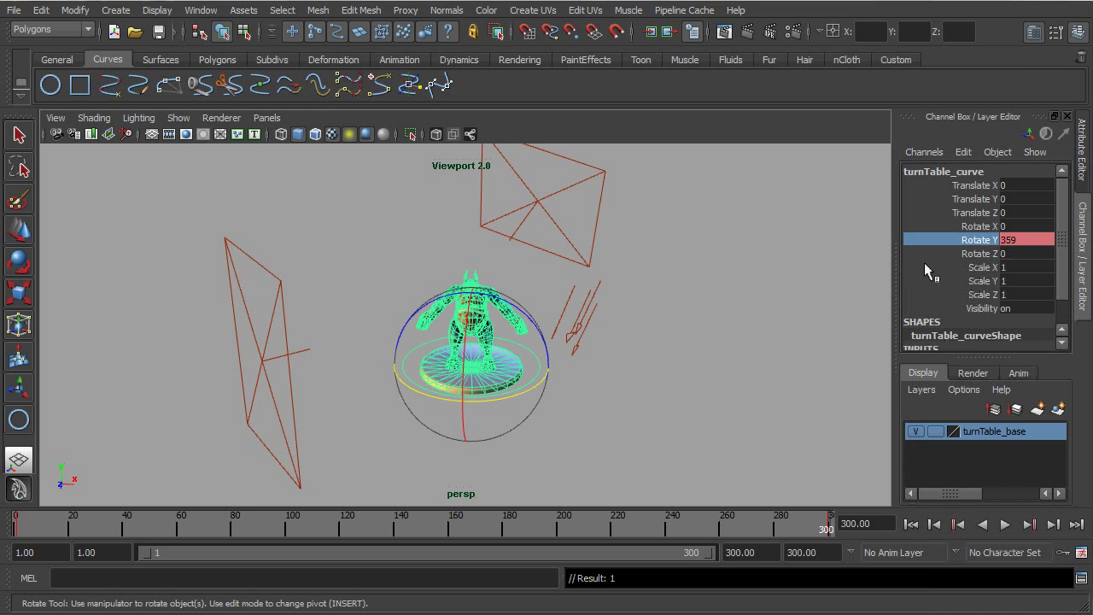
{"action": "left_click_drag", "start_coordinate": [815, 524], "coordinate": [855, 531]}
{"action": "key", "text": "q"}
{"action": "left_click", "coordinate": [639, 420]}
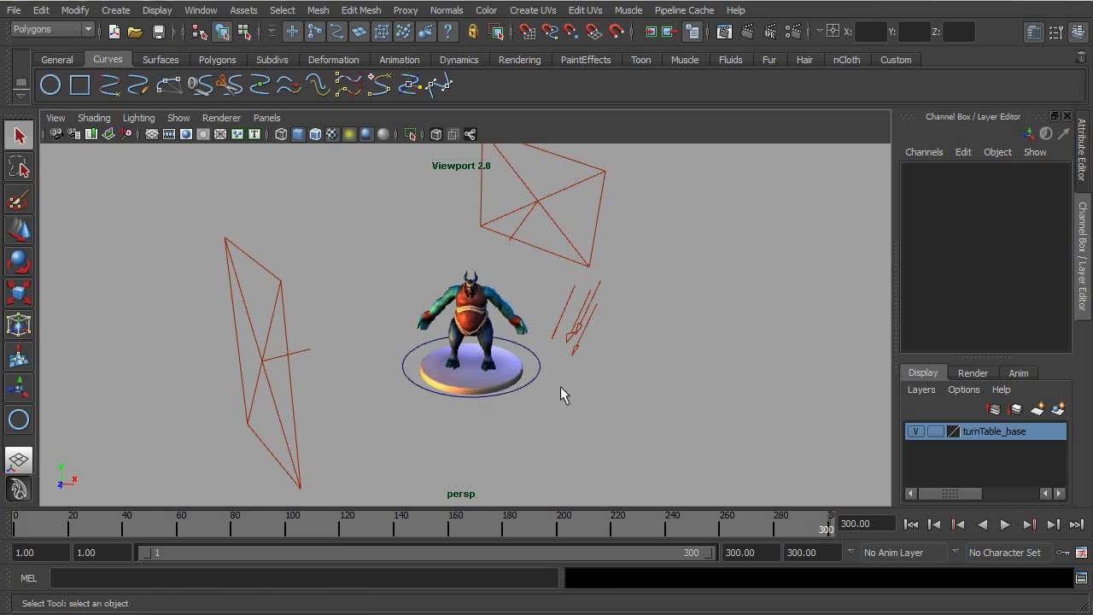
Create a new camera and look through it in the viewport
{"action": "left_click", "coordinate": [113, 11]}
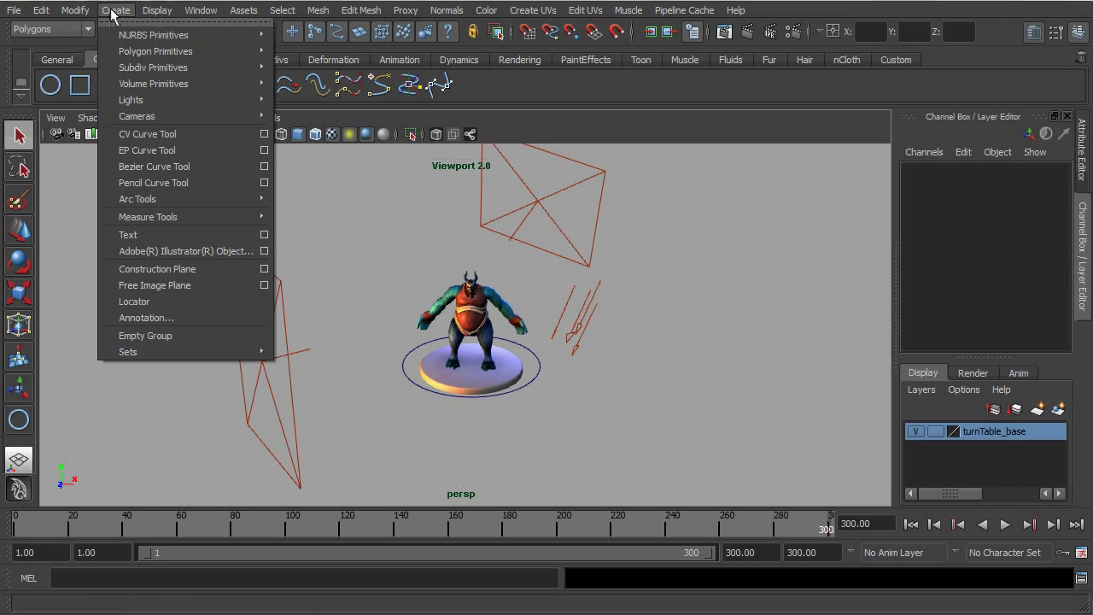
{"action": "mouse_move", "coordinate": [143, 116]}
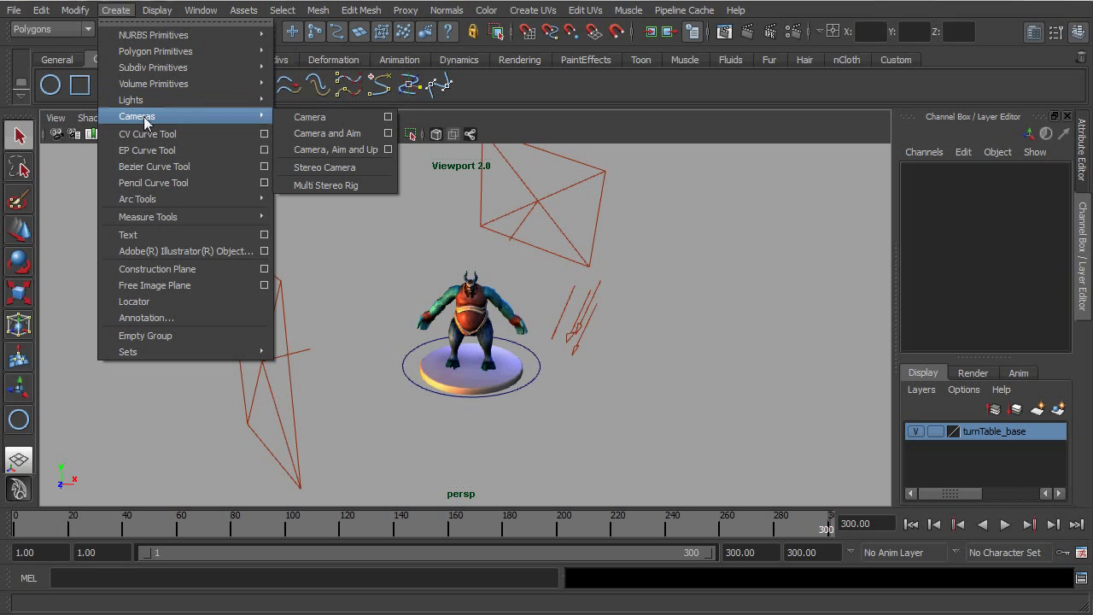
{"action": "left_click", "coordinate": [328, 119]}
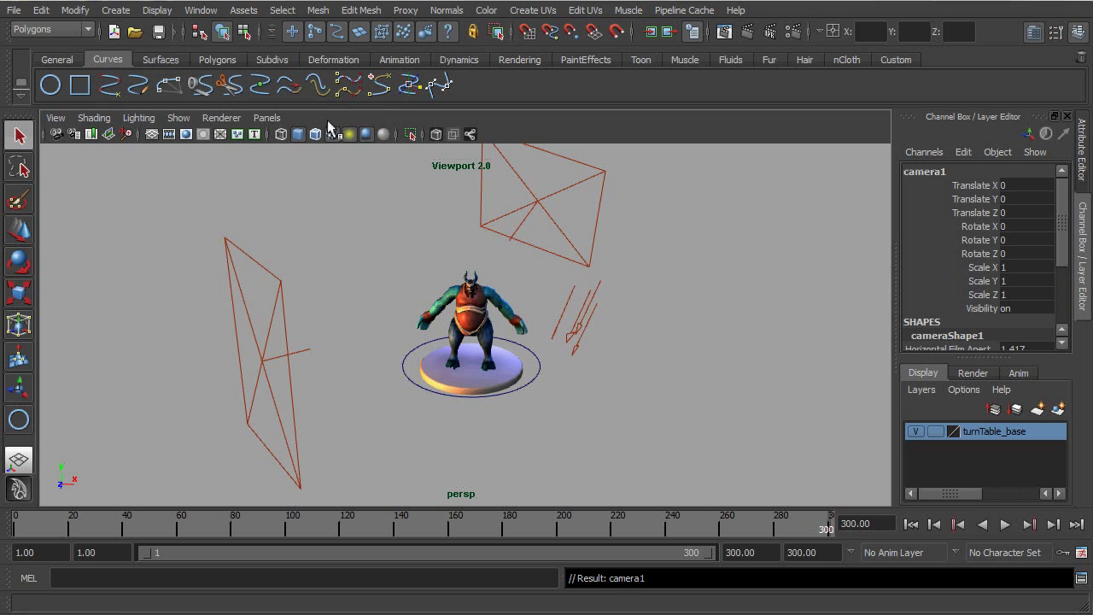
{"action": "left_click", "coordinate": [265, 119]}
{"action": "mouse_move", "coordinate": [295, 132]}
{"action": "left_click", "coordinate": [421, 132]}
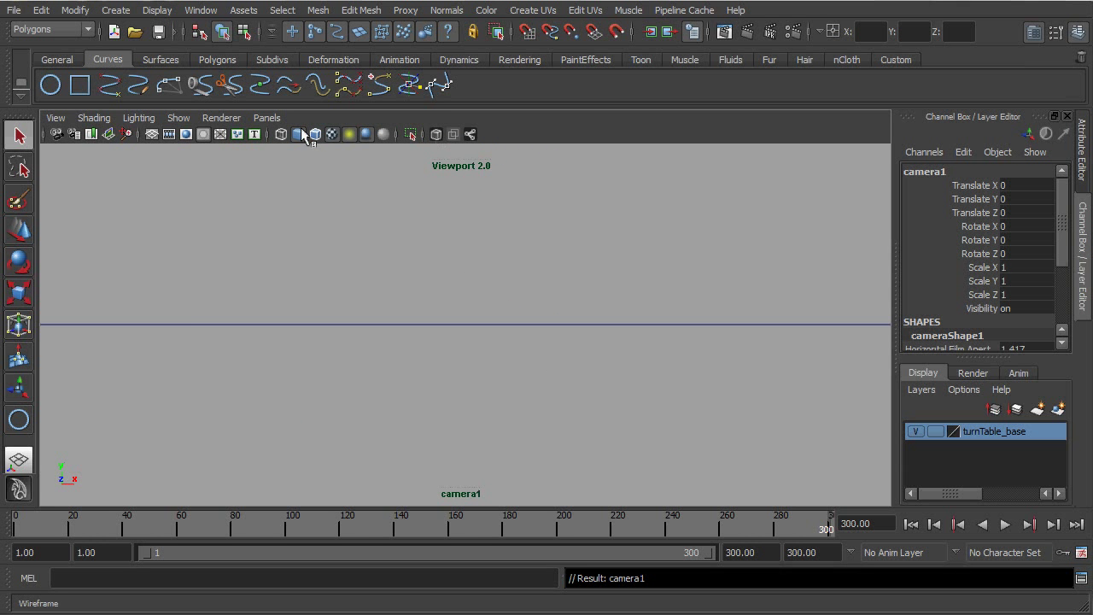
Select the new camera and rename it renderCam
{"action": "left_click", "coordinate": [55, 119]}
{"action": "left_click", "coordinate": [67, 143]}
{"action": "left_click", "coordinate": [924, 171]}
{"action": "type", "text": "renderCam"}
{"action": "key", "text": "Return"}
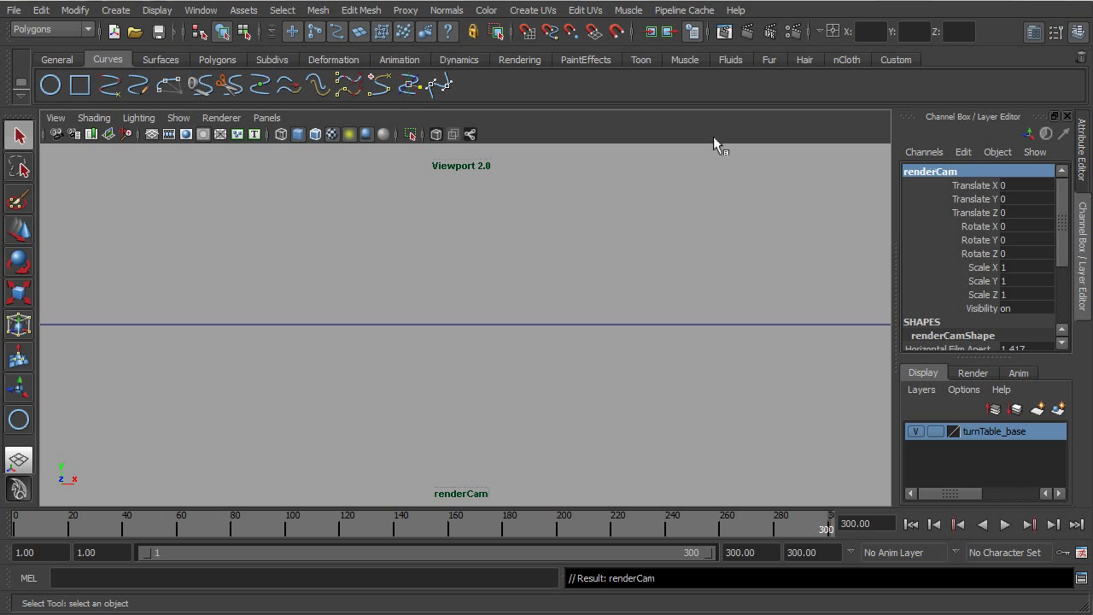
Move renderCam back and up to about Y 6.13, Z 29.14, framing the whole character and turntable from the front
{"action": "scroll", "coordinate": [454, 284], "scroll_direction": "down", "scroll_amount": 10}
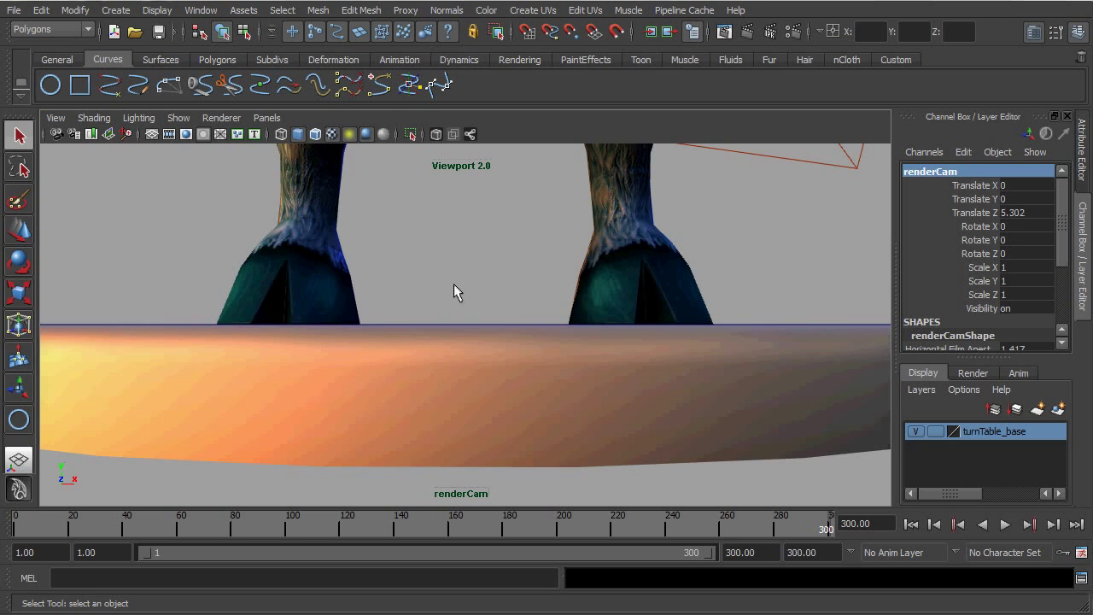
{"action": "left_click_drag", "start_coordinate": [479, 287], "coordinate": [487, 331], "text": "alt"}
{"action": "middle_click_drag", "start_coordinate": [487, 330], "coordinate": [475, 294], "text": "alt"}
{"action": "left_click_drag", "start_coordinate": [475, 294], "coordinate": [480, 305], "text": "alt"}
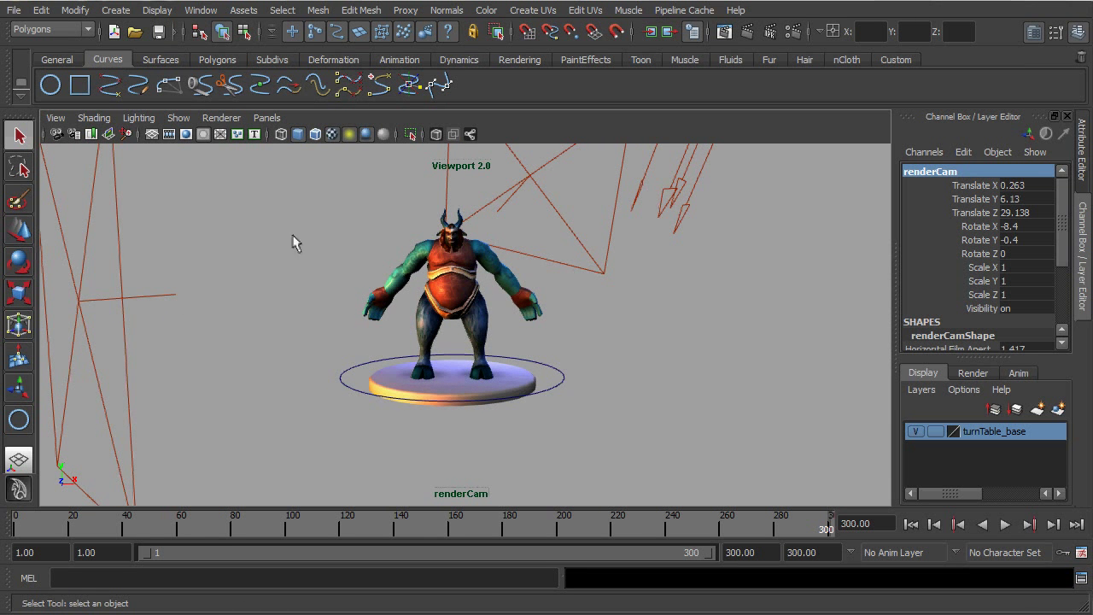
Display the resolution gate and lower renderCam to about X -0.91, Y 3.91, Z 29.41
{"action": "left_click", "coordinate": [186, 134]}
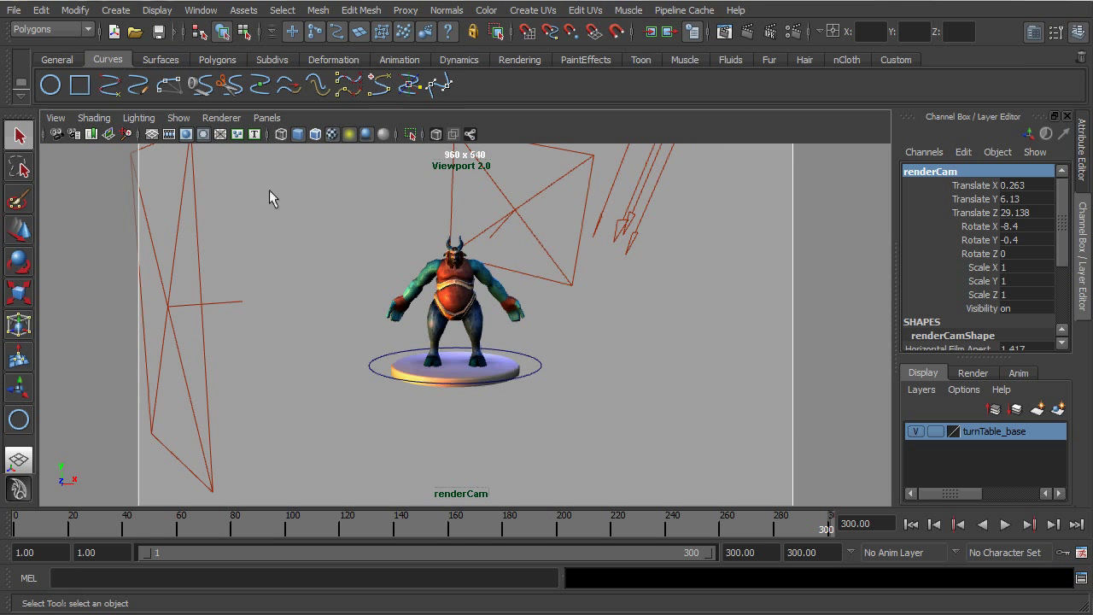
{"action": "left_click", "coordinate": [202, 135]}
{"action": "left_click", "coordinate": [202, 135]}
{"action": "left_click_drag", "start_coordinate": [470, 324], "coordinate": [521, 352], "text": "alt"}
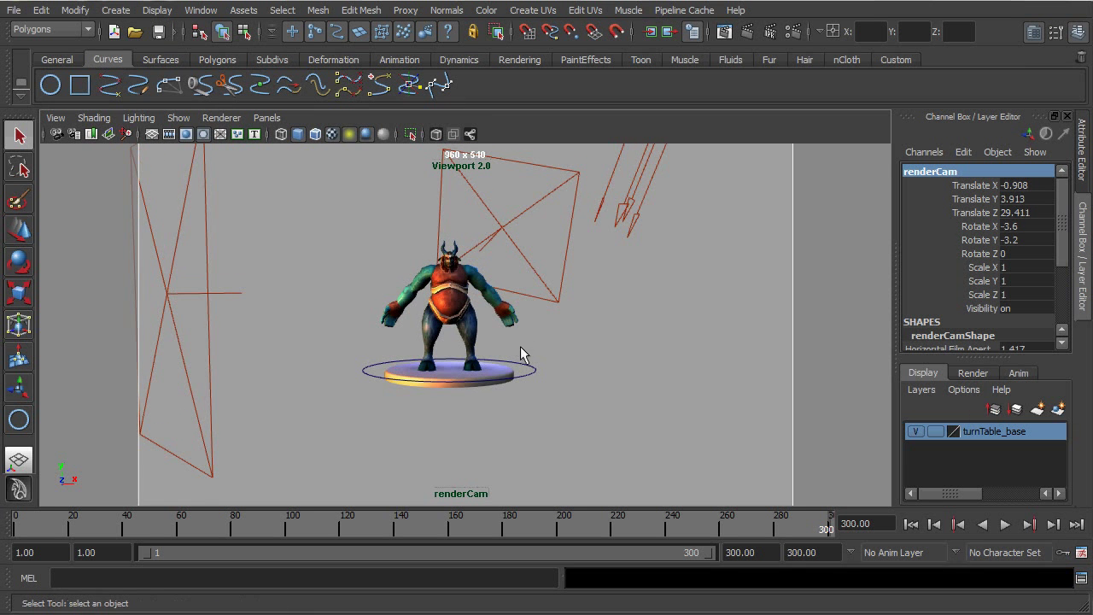
Open the render settings and examine the file name prefix, image format, frame naming, frame padding and frame range
{"action": "left_click", "coordinate": [793, 33]}
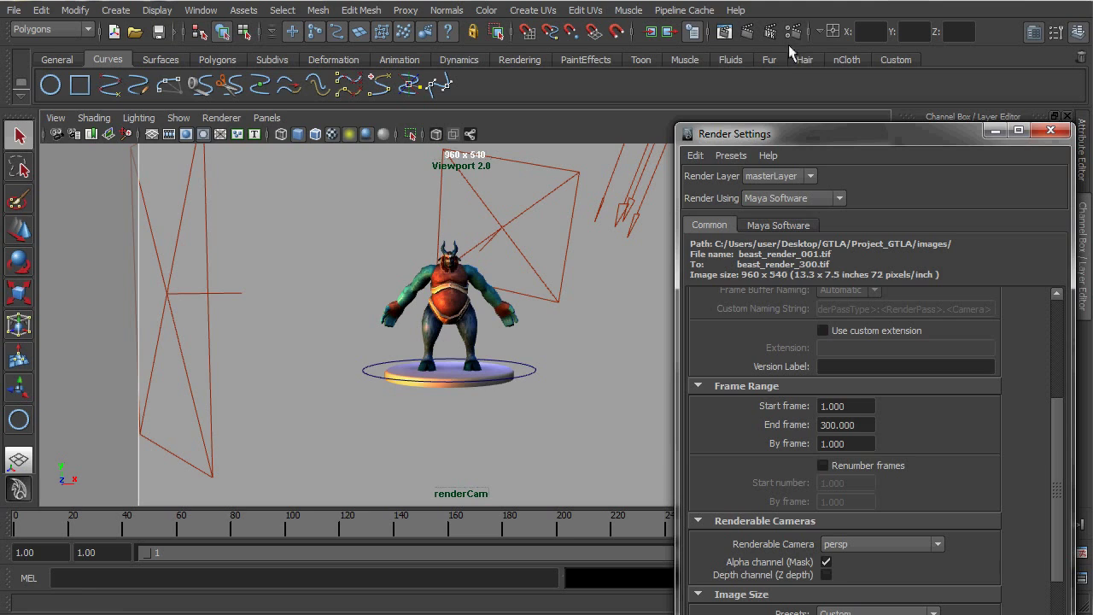
{"action": "left_click_drag", "start_coordinate": [801, 132], "coordinate": [755, 37]}
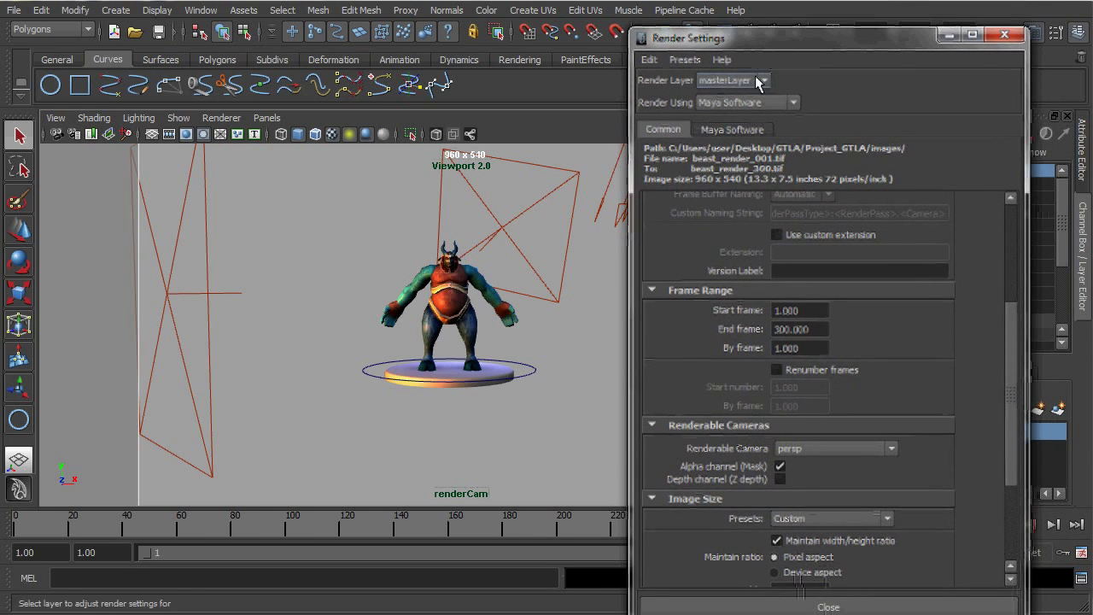
{"action": "left_click_drag", "start_coordinate": [1012, 358], "coordinate": [1021, 261]}
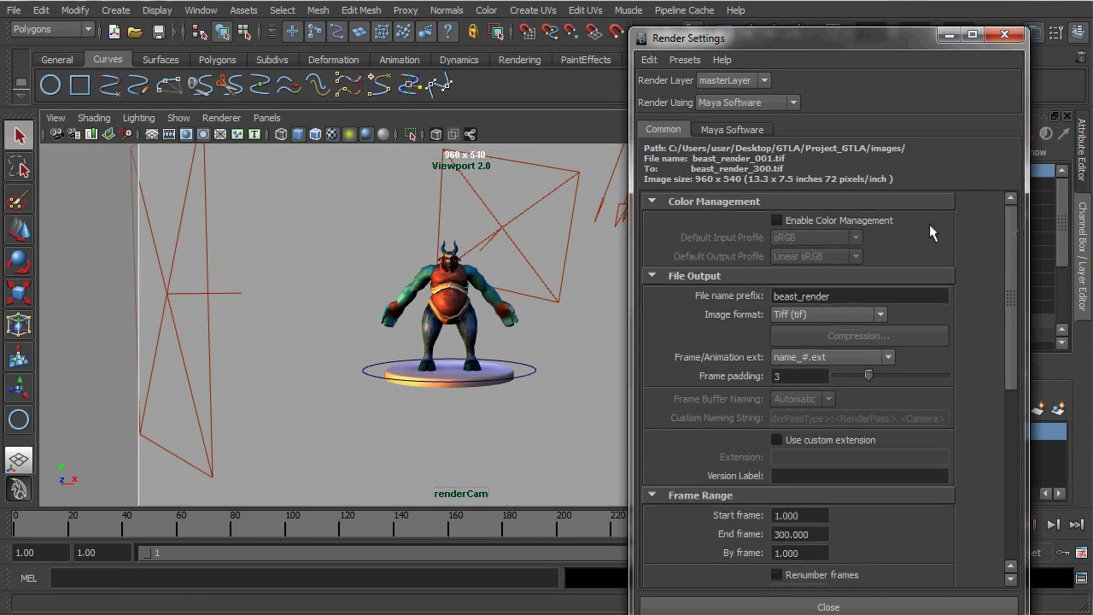
{"action": "left_click_drag", "start_coordinate": [835, 295], "coordinate": [737, 289]}
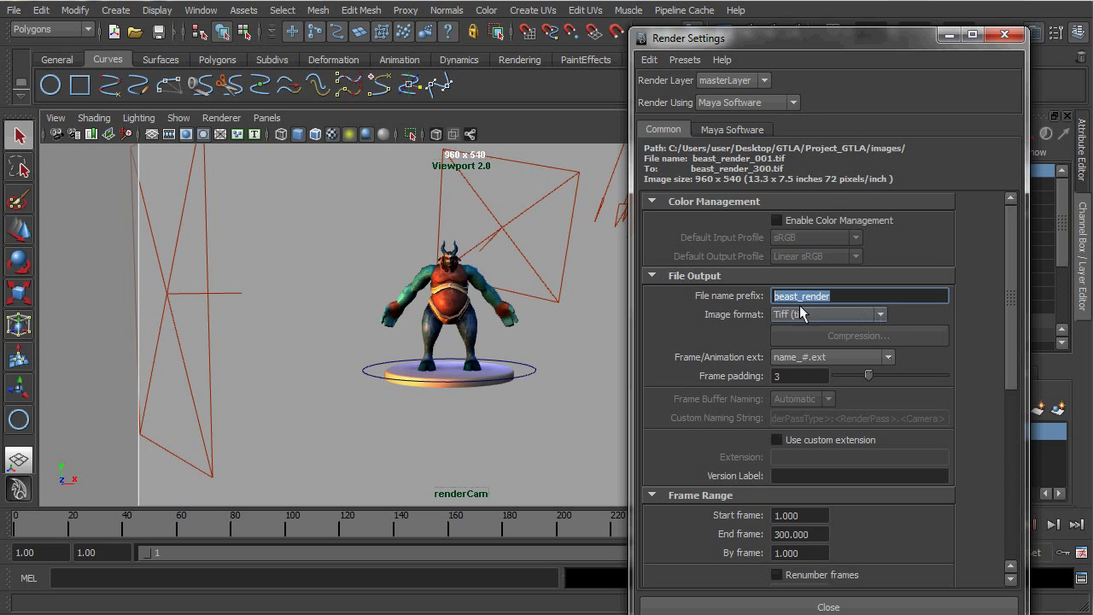
{"action": "left_click", "coordinate": [890, 359]}
{"action": "left_click", "coordinate": [890, 361]}
{"action": "double_click", "coordinate": [807, 378]}
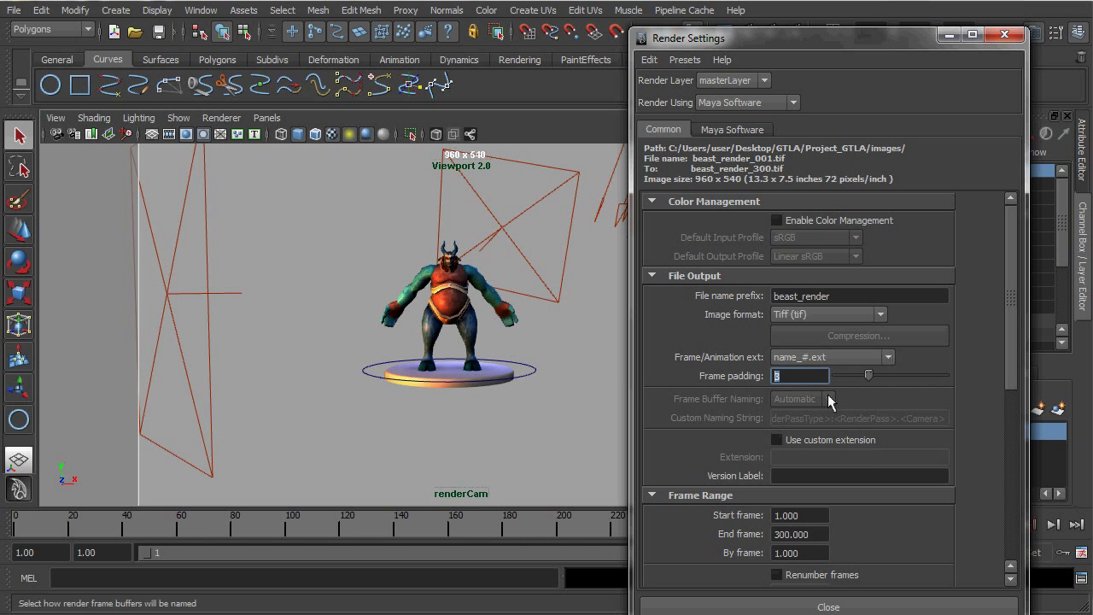
{"action": "scroll", "coordinate": [845, 405], "scroll_direction": "down", "scroll_amount": 3}
{"action": "left_click", "coordinate": [821, 375]}
{"action": "double_click", "coordinate": [815, 410]}
{"action": "double_click", "coordinate": [811, 432]}
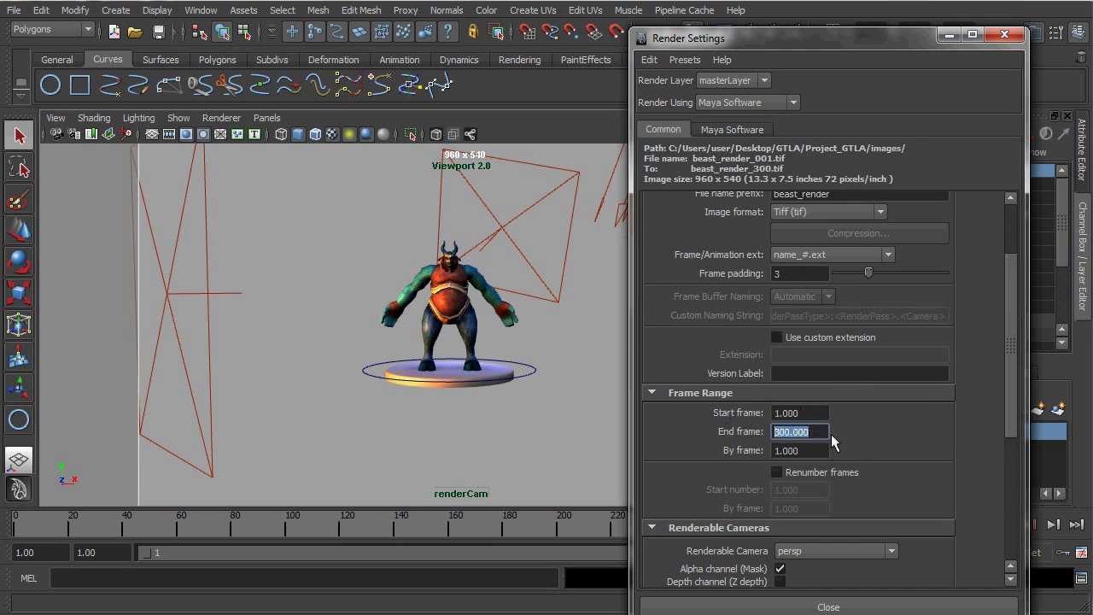
Set the renderable camera to renderCam in the render settings
{"action": "scroll", "coordinate": [835, 443], "scroll_direction": "down", "scroll_amount": 3}
{"action": "left_click", "coordinate": [836, 449]}
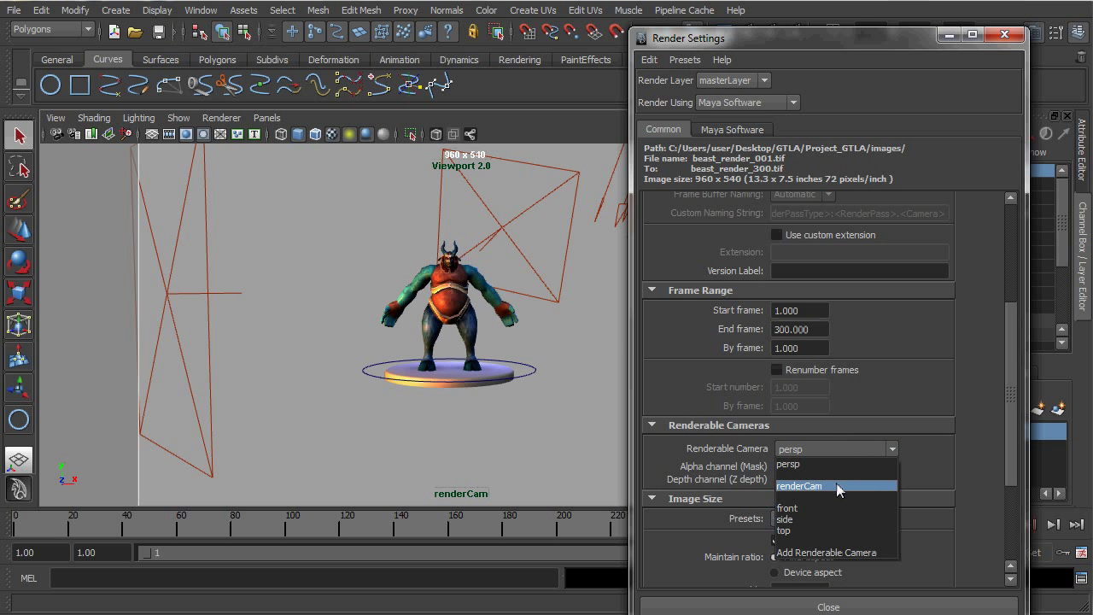
{"action": "left_click", "coordinate": [836, 484]}
Set the render image height to 720 with the width/height ratio maintained, giving a 1280 x 720 image size
{"action": "scroll", "coordinate": [930, 482], "scroll_direction": "down", "scroll_amount": 3}
{"action": "scroll", "coordinate": [930, 481], "scroll_direction": "down", "scroll_amount": 1}
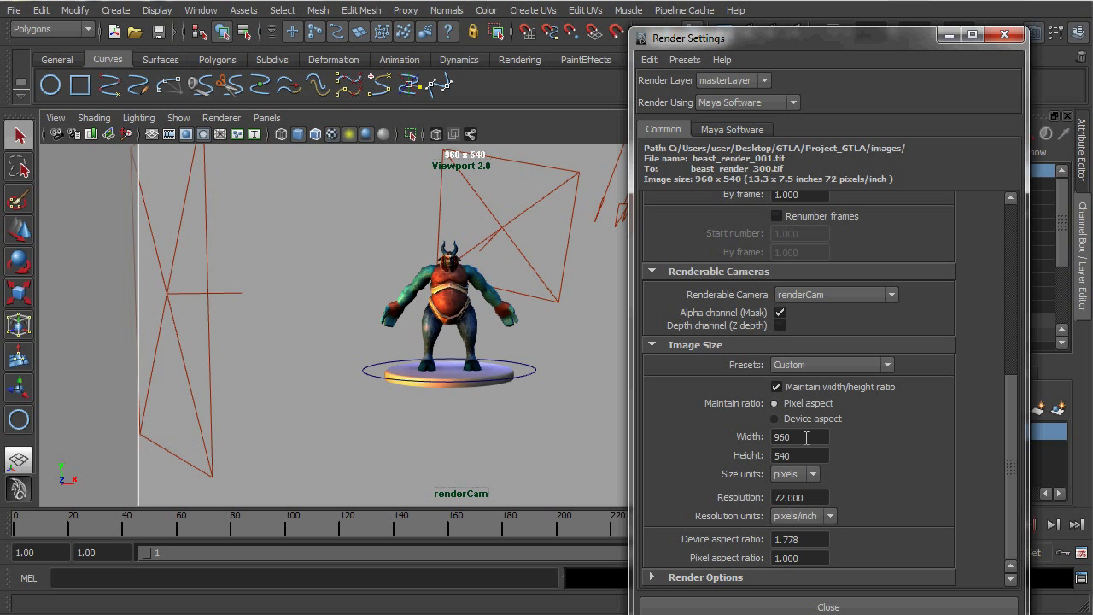
{"action": "left_click_drag", "start_coordinate": [809, 455], "coordinate": [769, 455]}
{"action": "type", "text": "720"}
{"action": "key", "text": "Tab"}
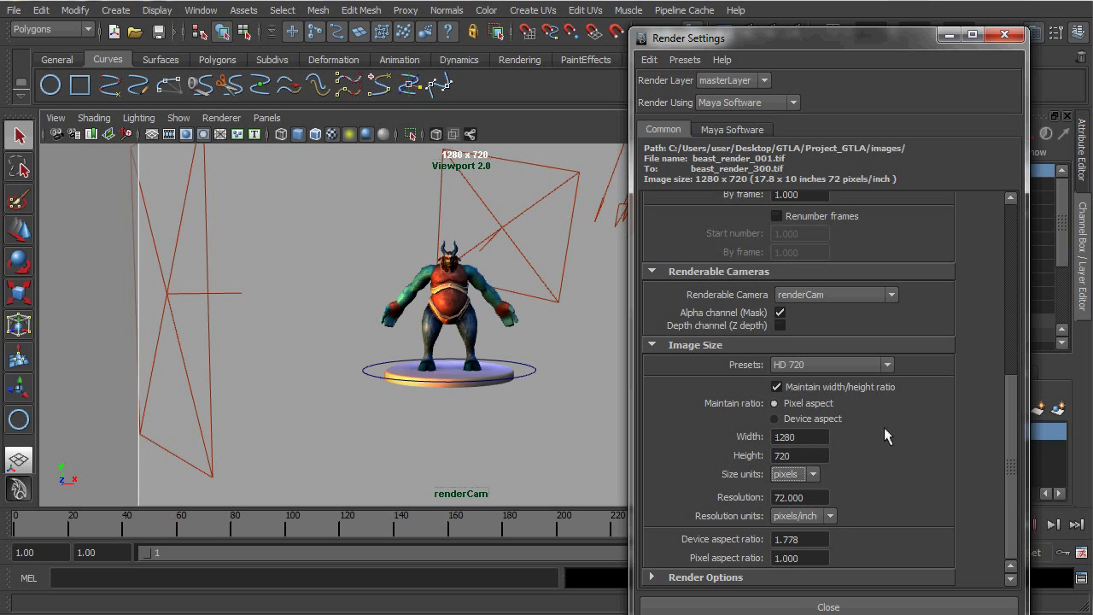
Set the Maya Software anti-aliasing quality to Production quality and close the render settings
{"action": "left_click_drag", "start_coordinate": [1008, 398], "coordinate": [1002, 261]}
{"action": "left_click", "coordinate": [749, 129]}
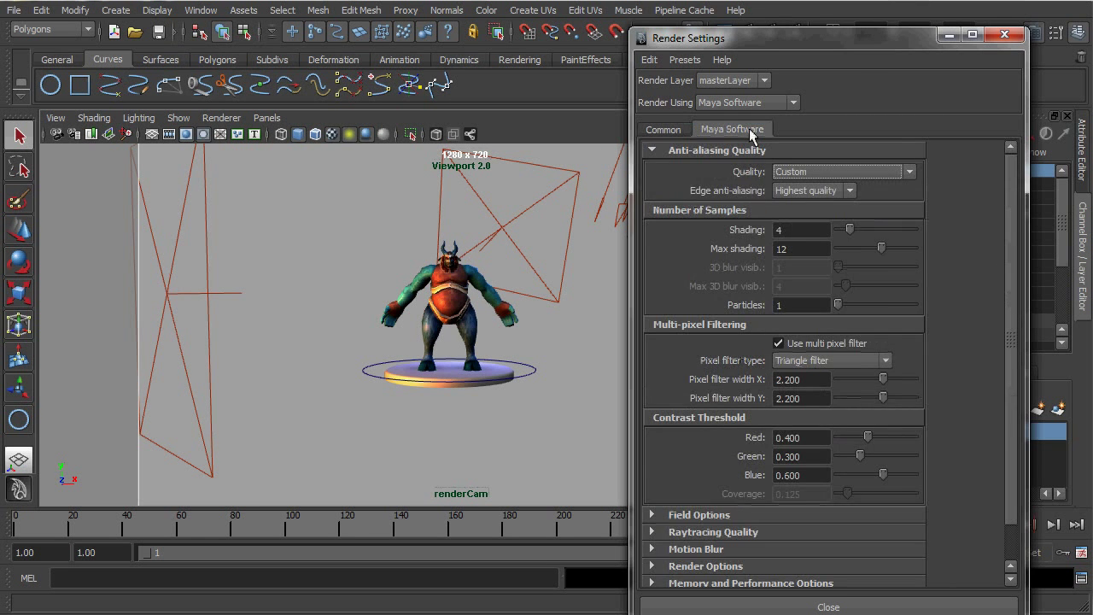
{"action": "left_click", "coordinate": [906, 172]}
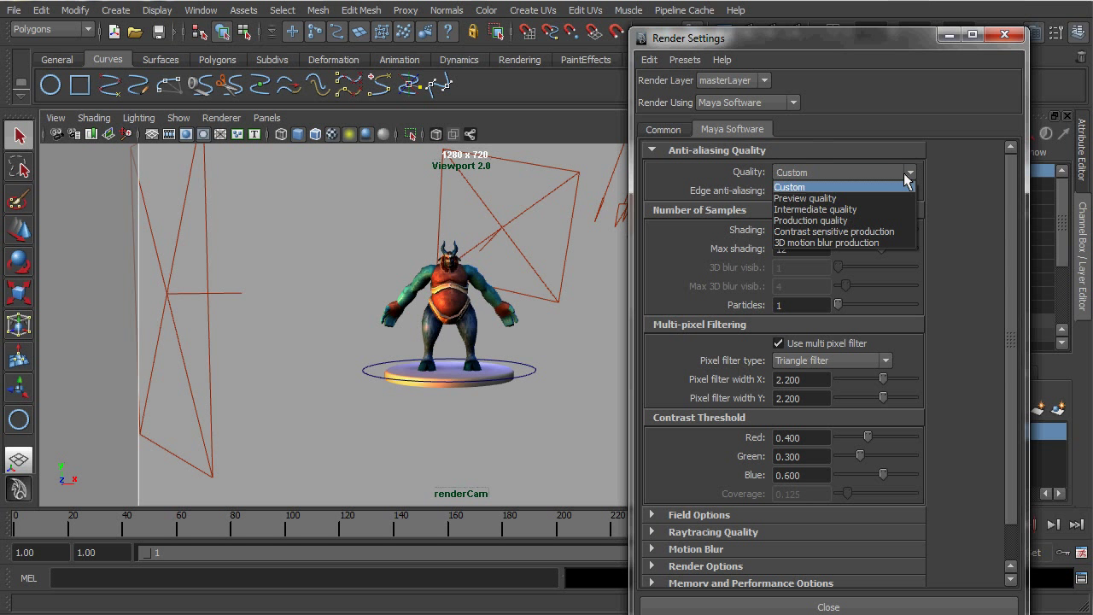
{"action": "left_click", "coordinate": [860, 217]}
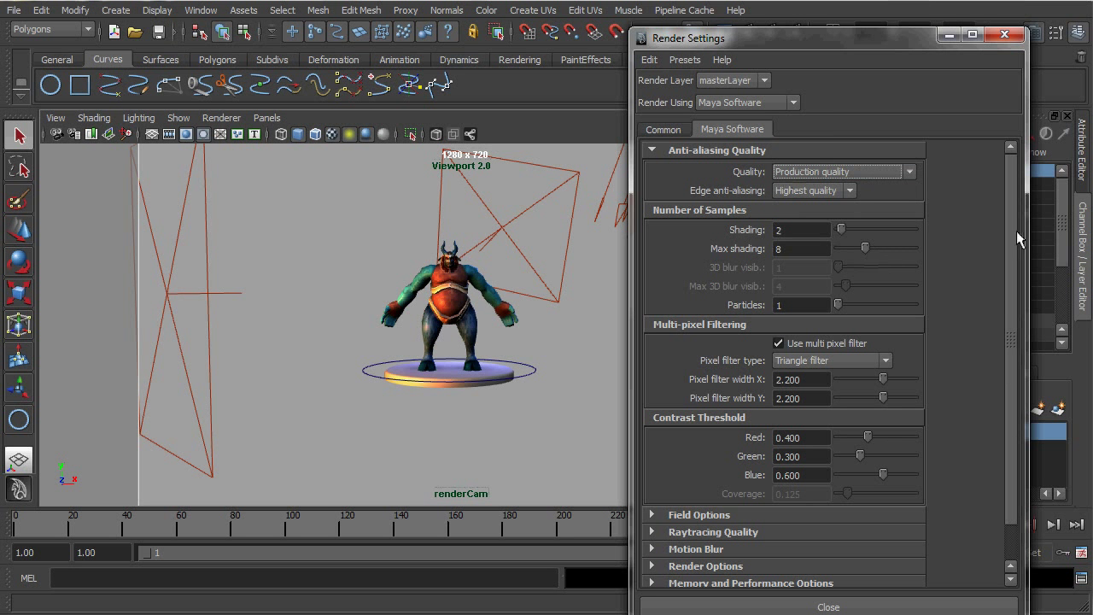
{"action": "scroll", "coordinate": [1010, 290], "scroll_direction": "down", "scroll_amount": 2}
{"action": "scroll", "coordinate": [1008, 332], "scroll_direction": "up", "scroll_amount": 2}
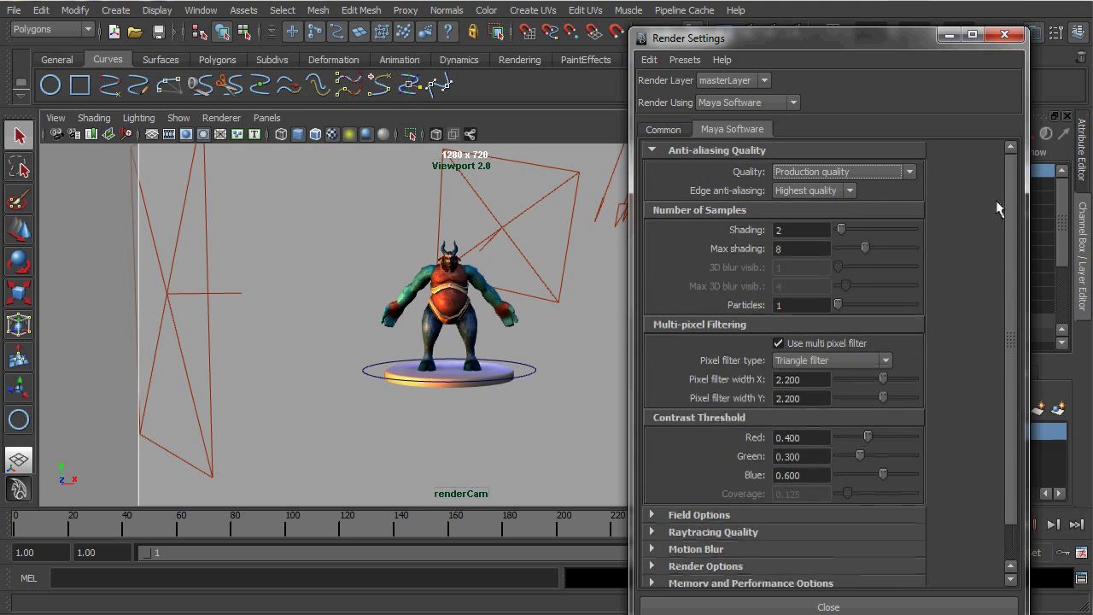
{"action": "left_click", "coordinate": [887, 607]}
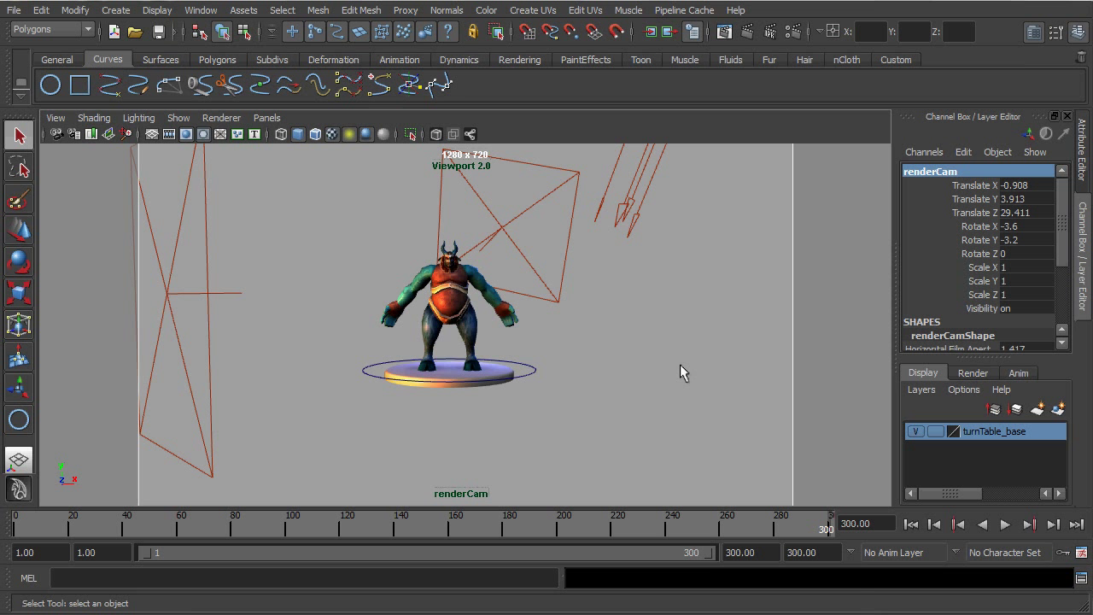
Reframe renderCam closer to the character at a three-quarter angle, about X -6.06, Y 2.33, Z 13.85, with rotation X 0.6, Y -27.6
{"action": "middle_click_drag", "start_coordinate": [583, 350], "coordinate": [585, 370], "text": "alt"}
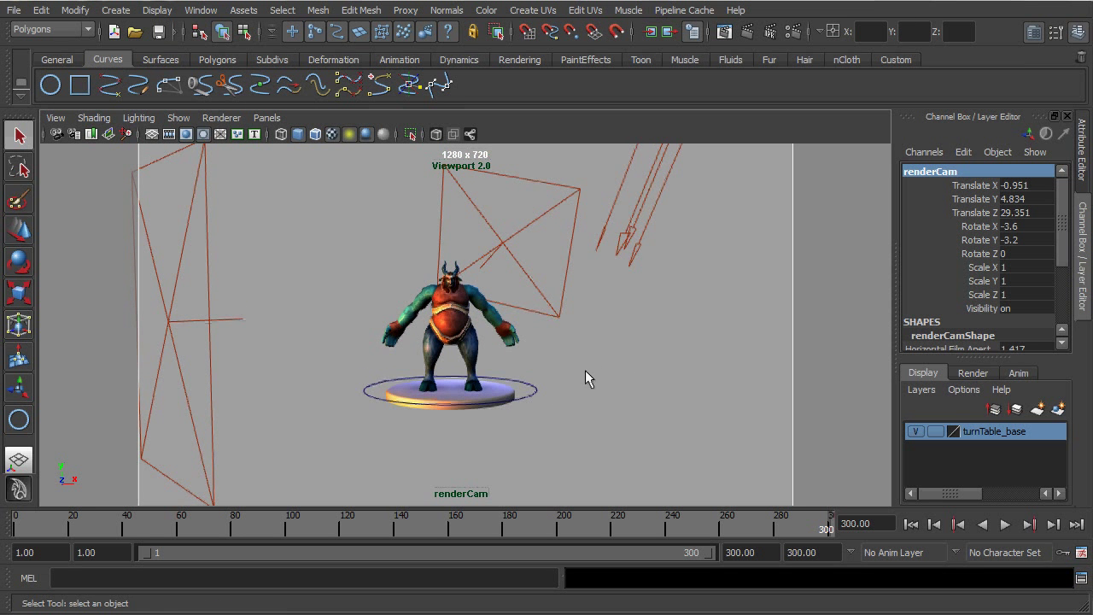
{"action": "right_click_drag", "start_coordinate": [563, 353], "coordinate": [587, 353], "text": "alt"}
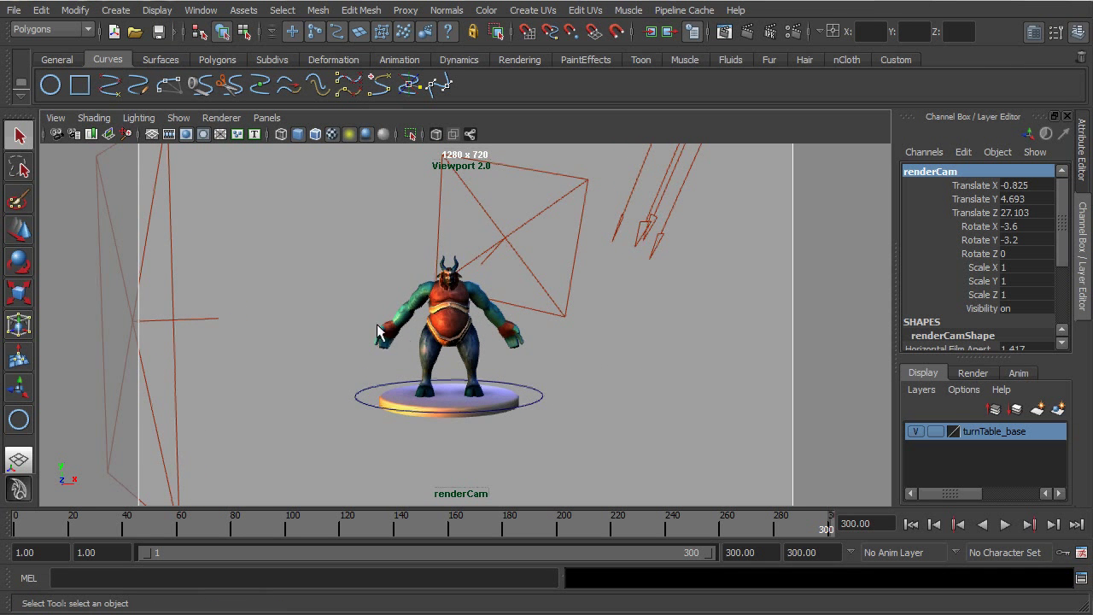
{"action": "left_click_drag", "start_coordinate": [586, 353], "coordinate": [571, 305], "text": "alt"}
{"action": "right_click_drag", "start_coordinate": [544, 288], "coordinate": [605, 303], "text": "alt"}
{"action": "middle_click_drag", "start_coordinate": [605, 303], "coordinate": [578, 323], "text": "alt"}
{"action": "mouse_move", "coordinate": [578, 323]}
{"action": "left_mouse_down", "text": "alt"}
{"action": "mouse_move", "coordinate": [593, 319]}
{"action": "mouse_move", "coordinate": [542, 310]}
{"action": "mouse_move", "coordinate": [578, 318]}
{"action": "left_mouse_up", "text": "alt"}
{"action": "middle_click_drag", "start_coordinate": [578, 310], "coordinate": [539, 303], "text": "alt"}
{"action": "right_click_drag", "start_coordinate": [483, 303], "coordinate": [506, 310], "text": "alt"}
{"action": "middle_click_drag", "start_coordinate": [506, 310], "coordinate": [551, 313], "text": "alt"}
{"action": "middle_click_drag", "start_coordinate": [517, 315], "coordinate": [500, 320], "text": "alt"}
{"action": "right_click_drag", "start_coordinate": [500, 320], "coordinate": [517, 326], "text": "alt"}
{"action": "middle_click_drag", "start_coordinate": [516, 325], "coordinate": [534, 322], "text": "alt"}
{"action": "right_click_drag", "start_coordinate": [534, 321], "coordinate": [542, 325], "text": "alt"}
{"action": "left_click_drag", "start_coordinate": [542, 325], "coordinate": [541, 326], "text": "alt"}
{"action": "middle_click_drag", "start_coordinate": [541, 326], "coordinate": [543, 318], "text": "alt"}
{"action": "mouse_move", "coordinate": [603, 341]}
{"action": "middle_mouse_down", "text": "alt"}
{"action": "mouse_move", "coordinate": [620, 321]}
{"action": "mouse_move", "coordinate": [586, 334]}
{"action": "middle_mouse_up", "text": "alt"}
{"action": "left_click_drag", "start_coordinate": [586, 334], "coordinate": [586, 329], "text": "alt"}
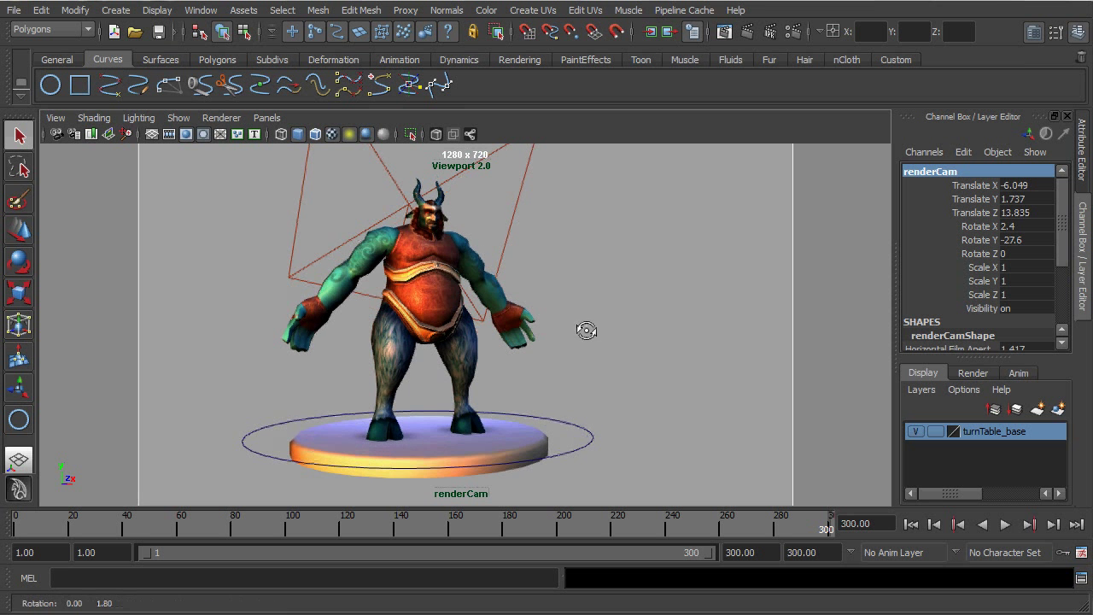
{"action": "middle_click_drag", "start_coordinate": [586, 330], "coordinate": [585, 327], "text": "alt"}
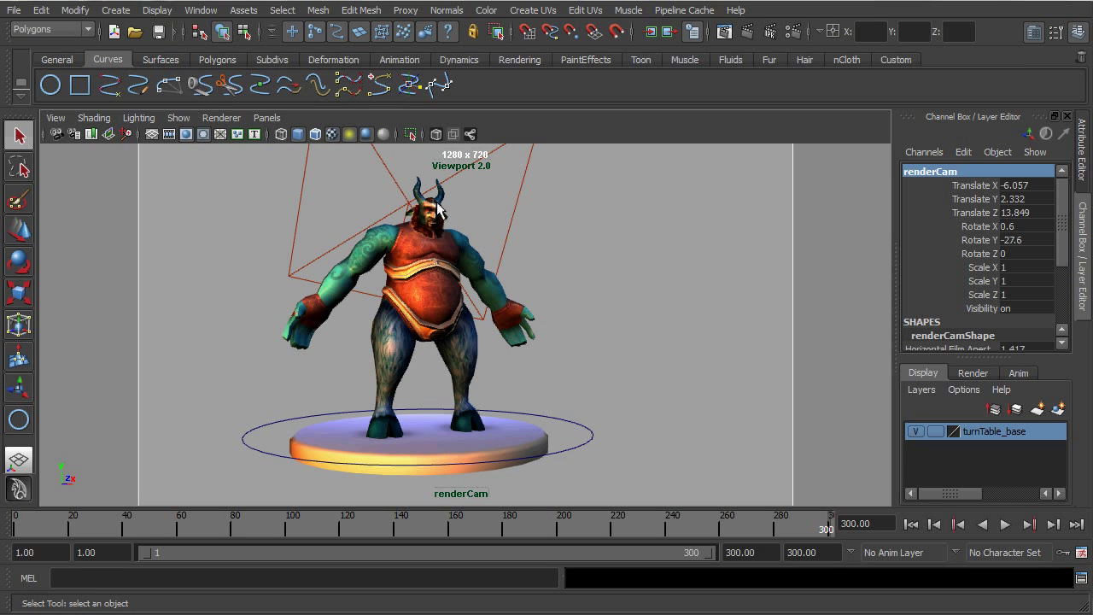
Start a batch render of the turntable from the Rendering menu set and open the Script Editor to monitor its progress
{"action": "left_click", "coordinate": [85, 34]}
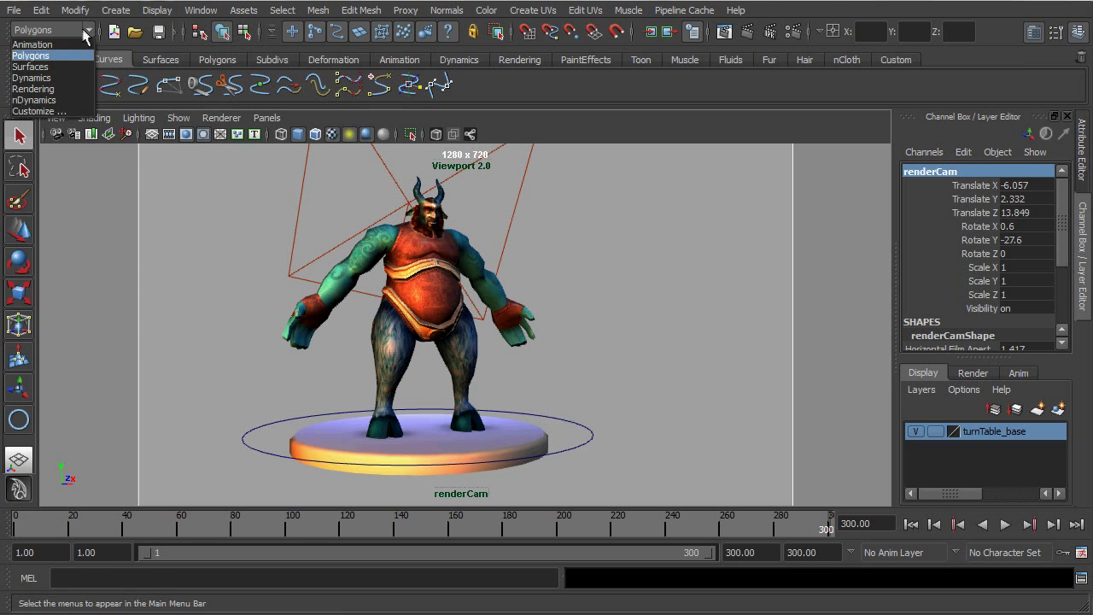
{"action": "left_click", "coordinate": [50, 89]}
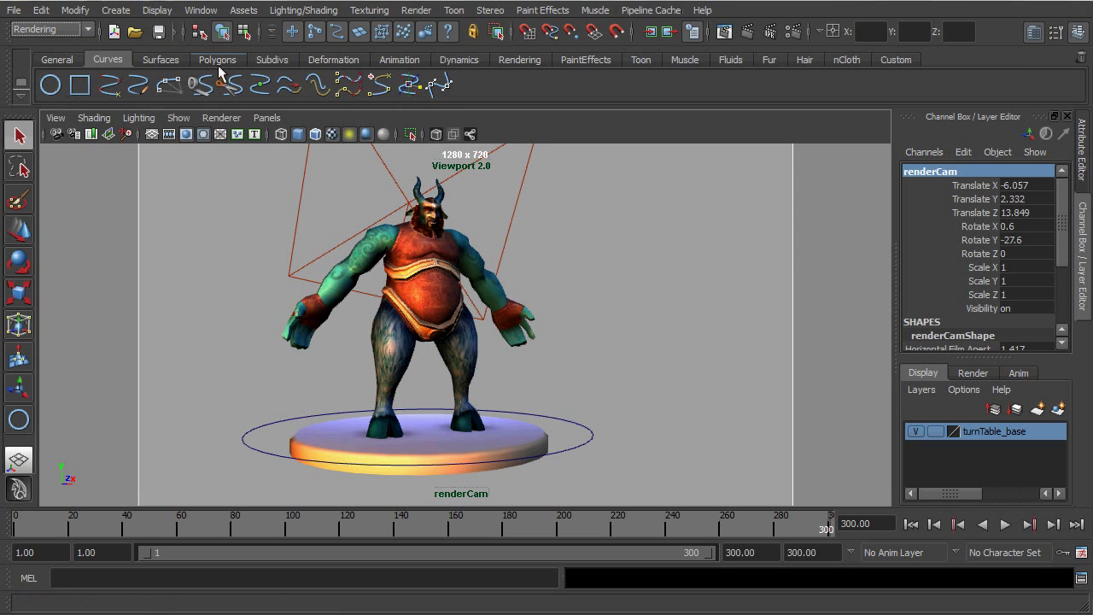
{"action": "left_click", "coordinate": [416, 10]}
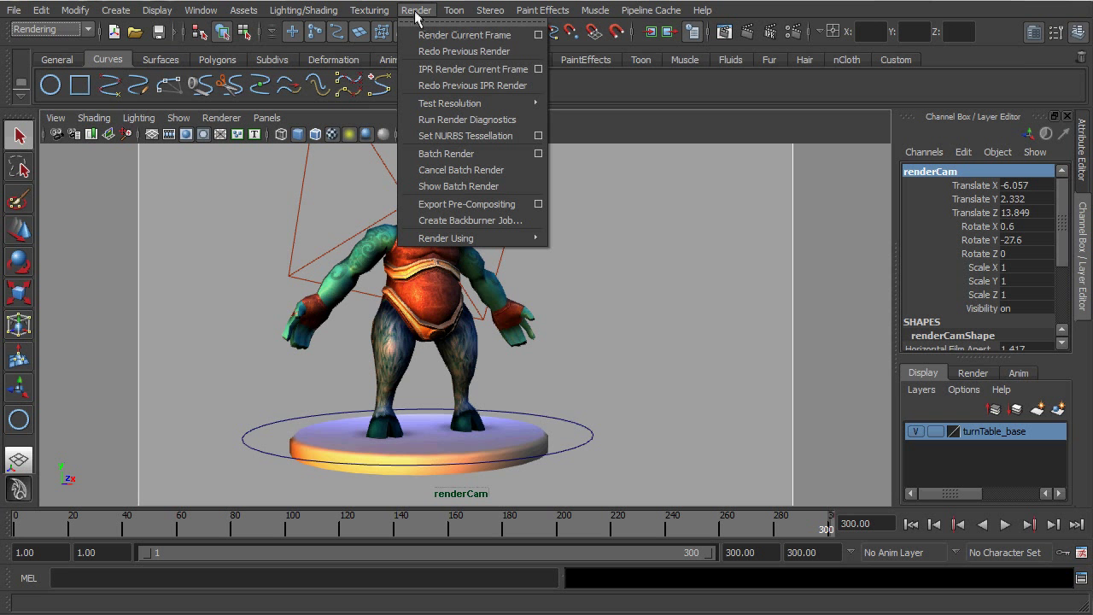
{"action": "left_click", "coordinate": [478, 157]}
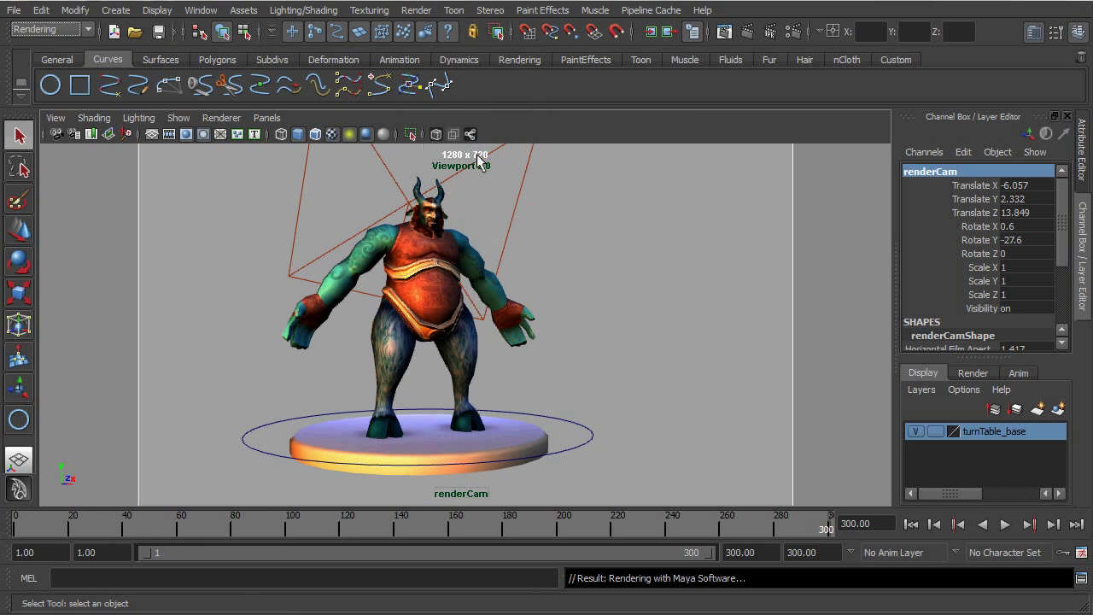
{"action": "left_click", "coordinate": [1082, 579]}
{"action": "left_click_drag", "start_coordinate": [1016, 613], "coordinate": [1092, 614]}
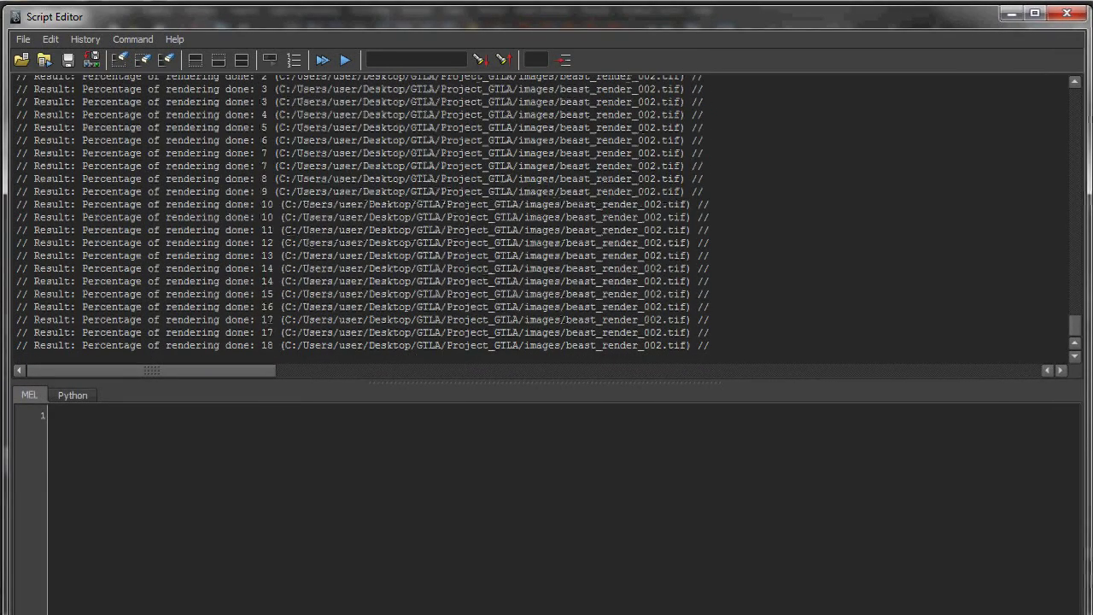